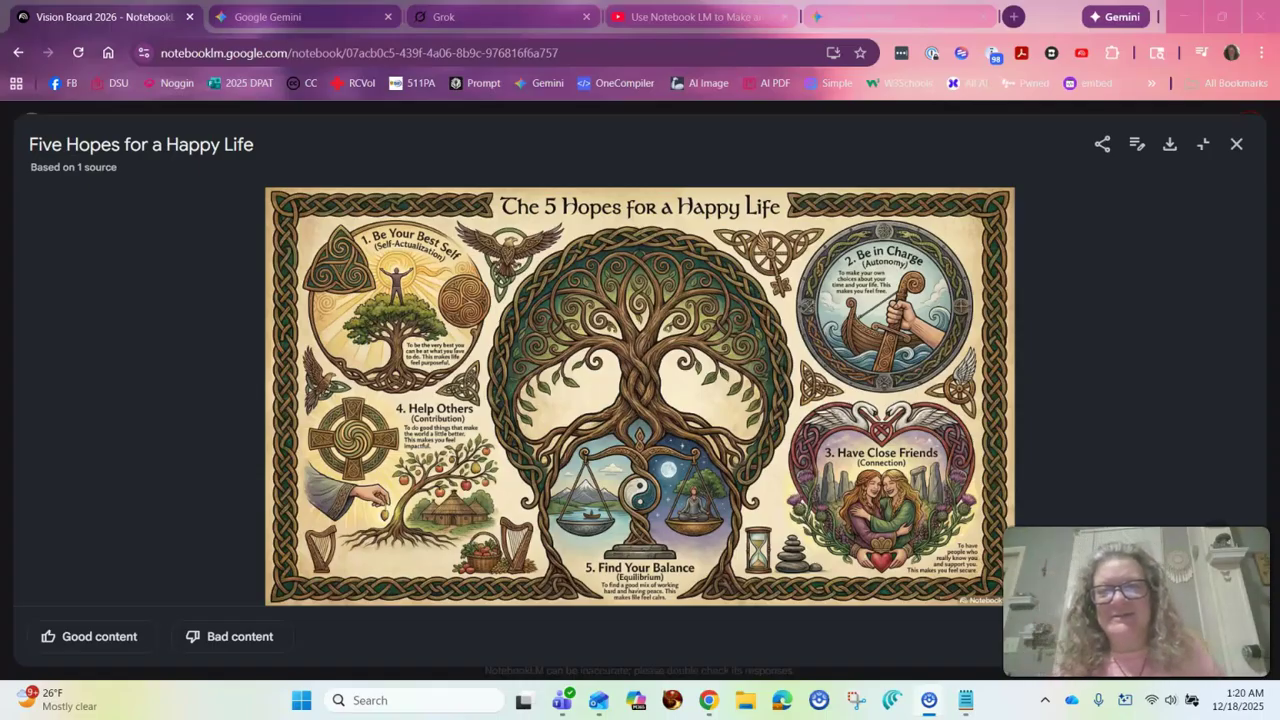
- Close the infographic viewer and create a new empty notebook from the notebook list
left_click(1236, 144)
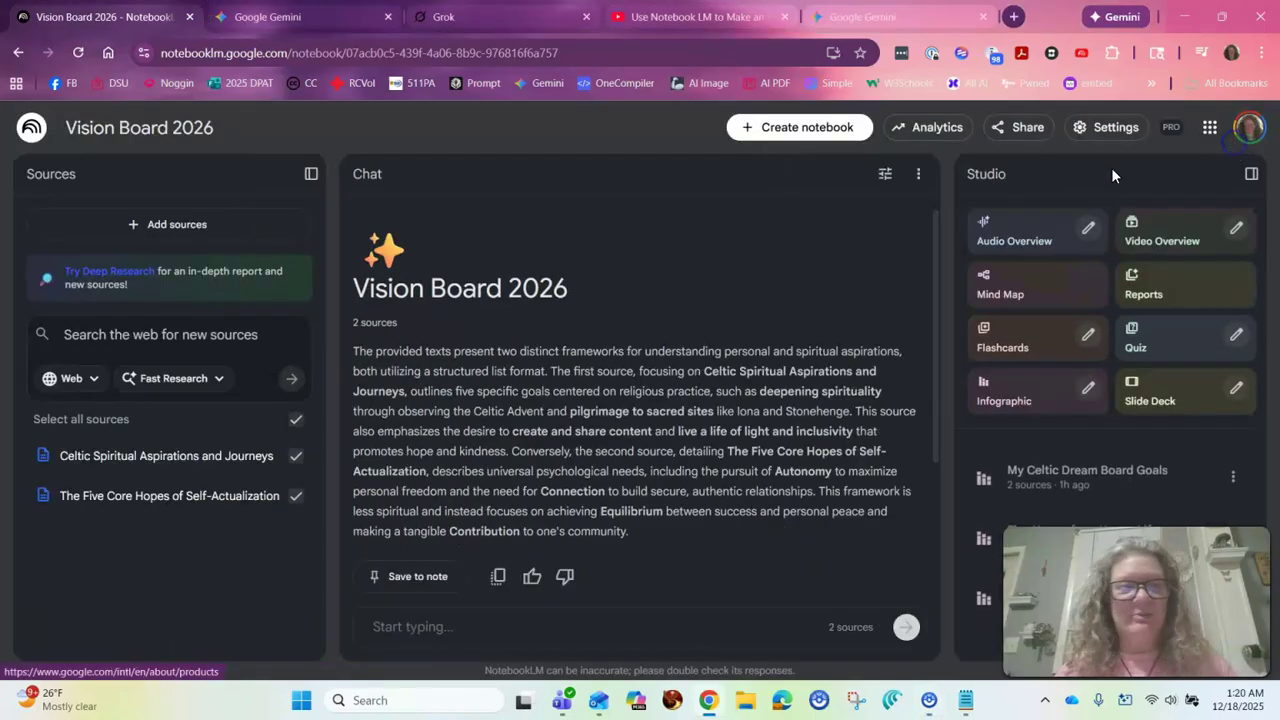
left_click(30, 128)
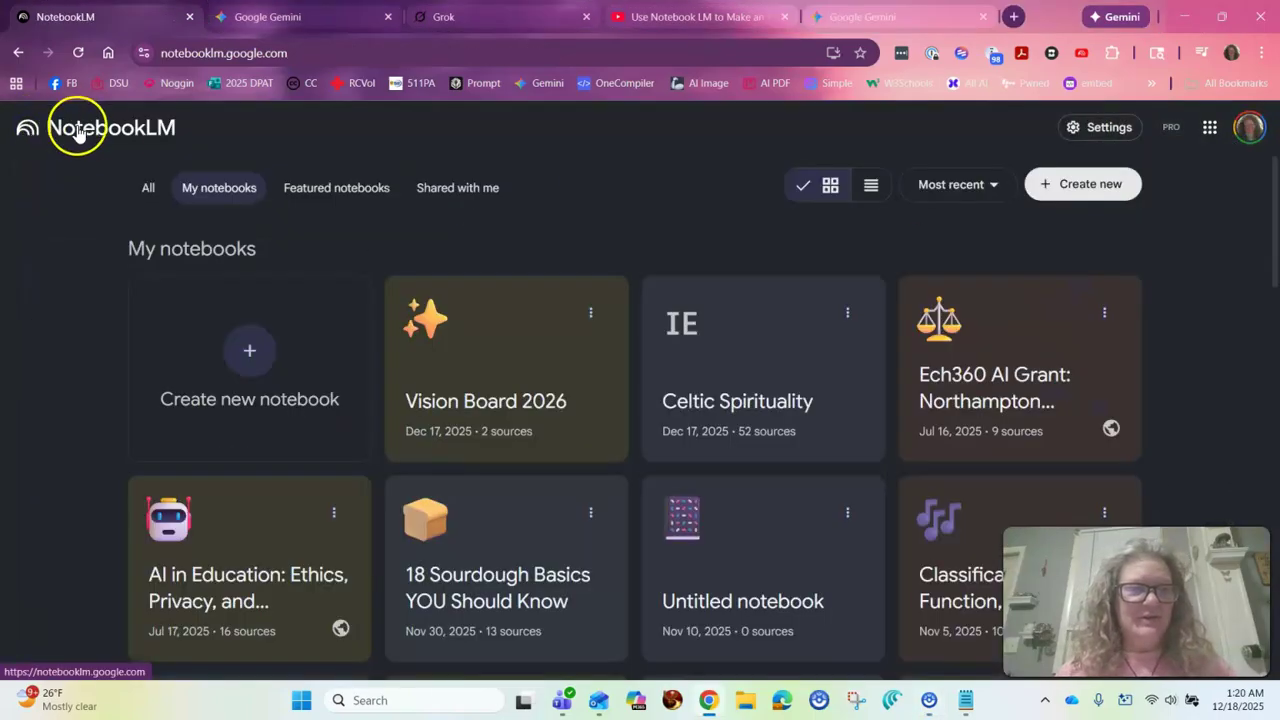
left_click(258, 375)
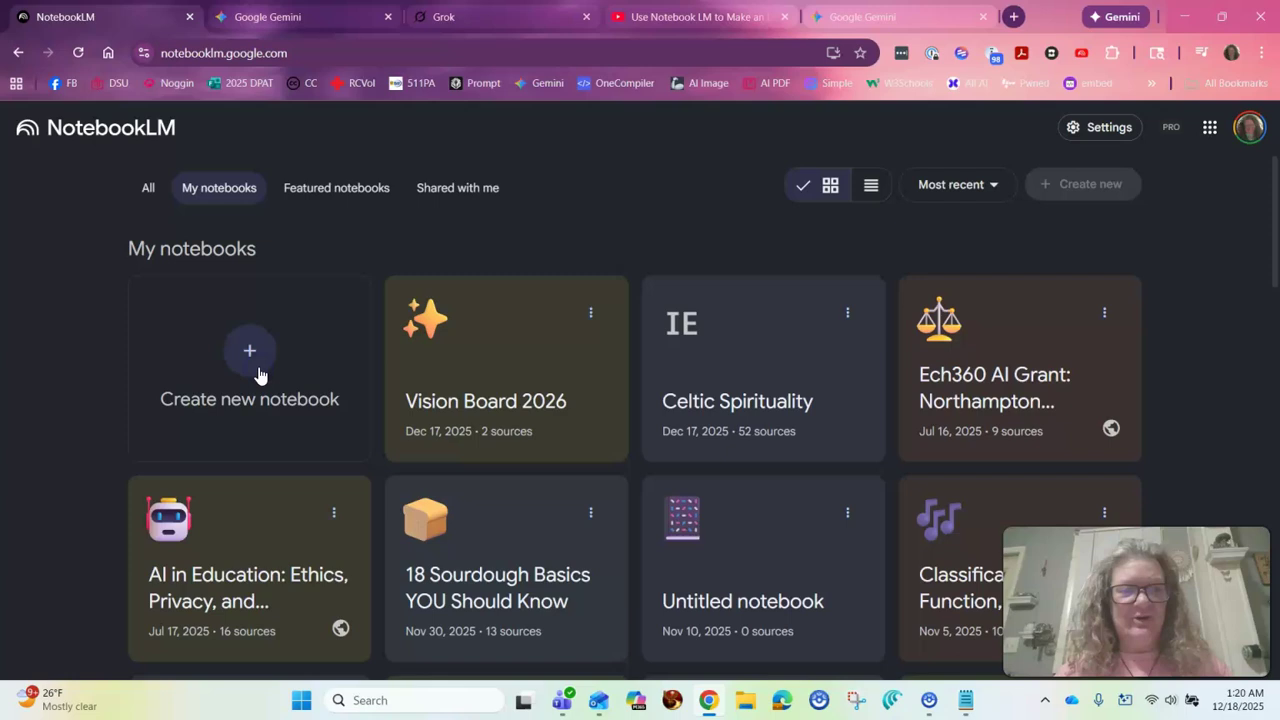
- Rename the untitled notebook to the owner's initials followed by '2026 Vision Board'
left_click(150, 128)
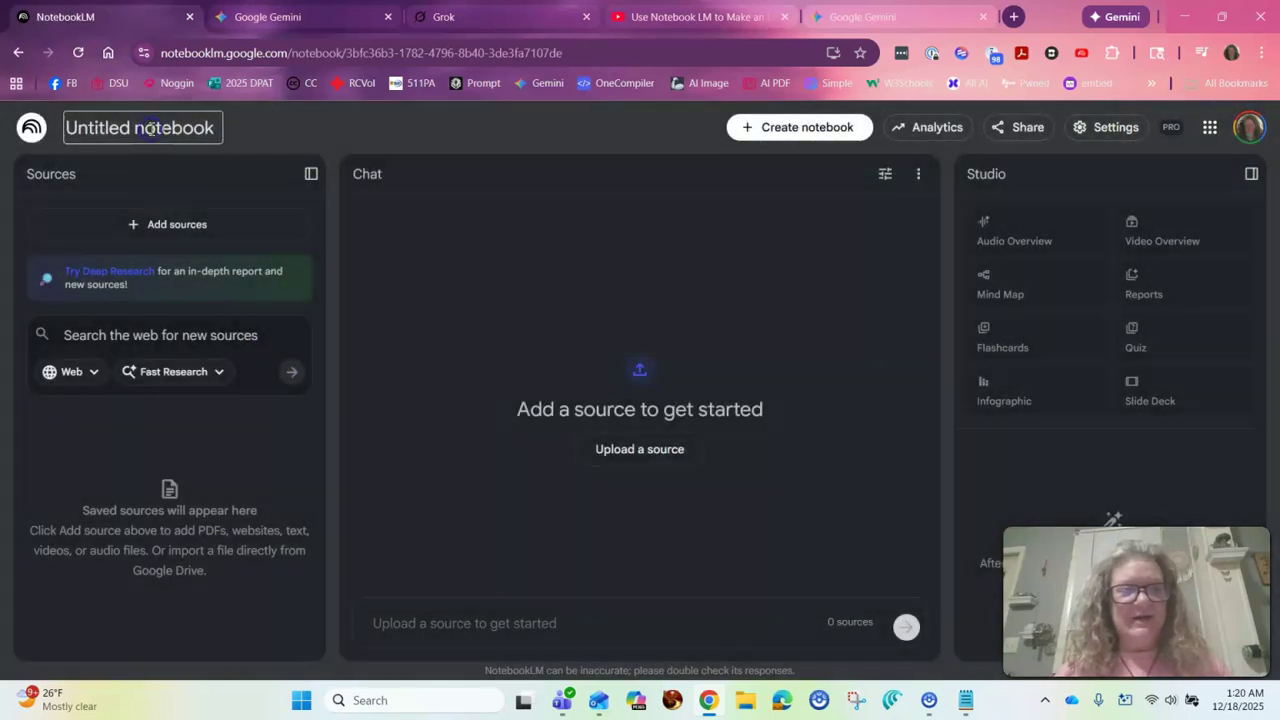
left_click(203, 132)
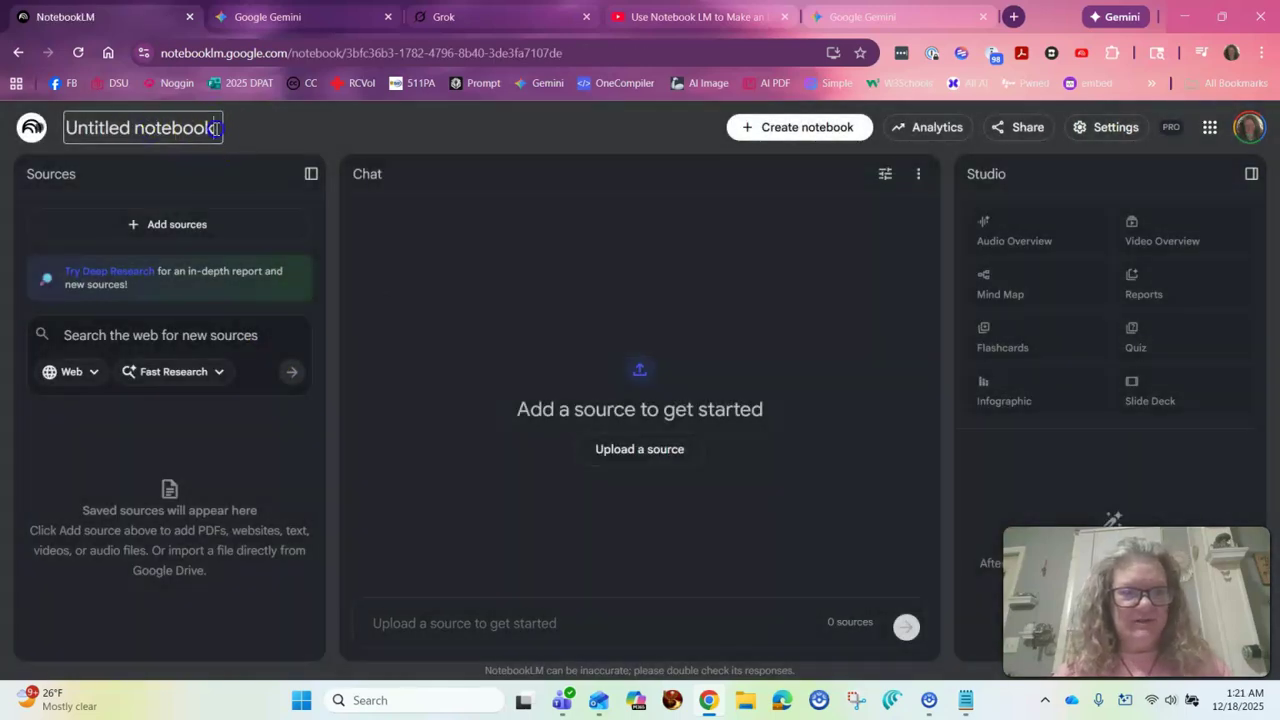
left_click_drag(215, 128, 56, 134)
type("BRG")
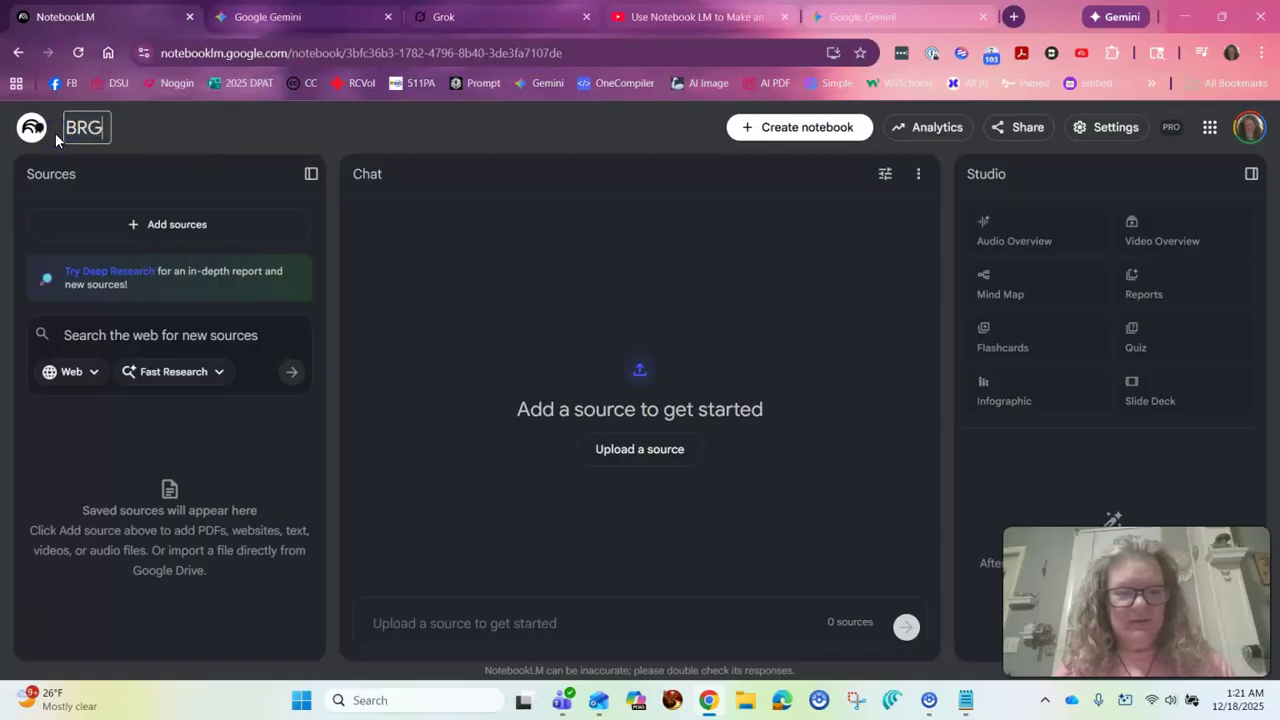
type("'s 202")
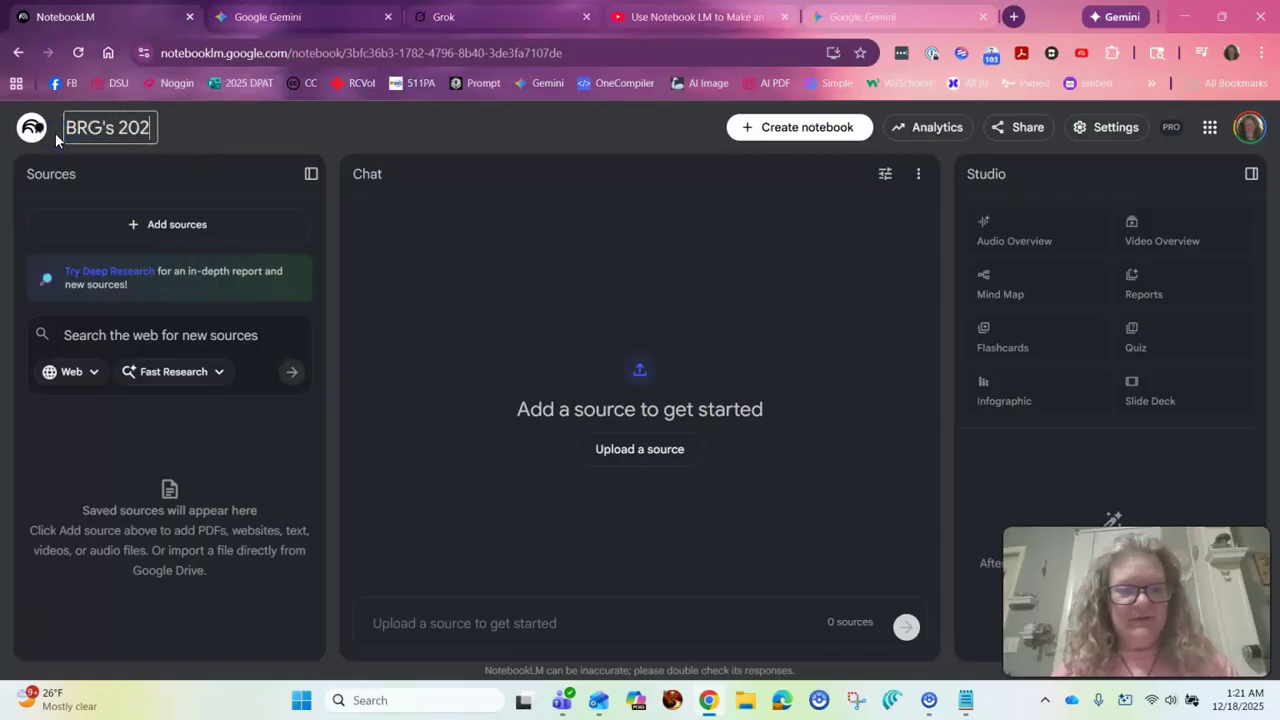
type("6 Vision Boa")
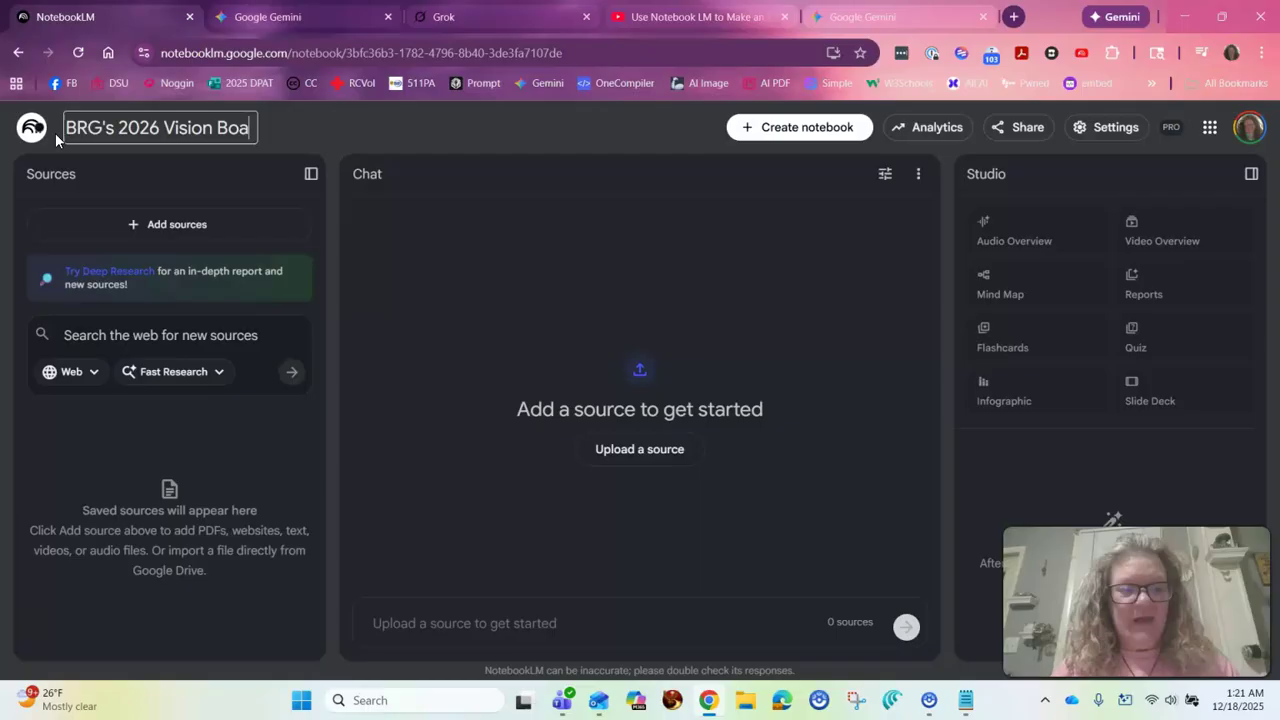
type("rd")
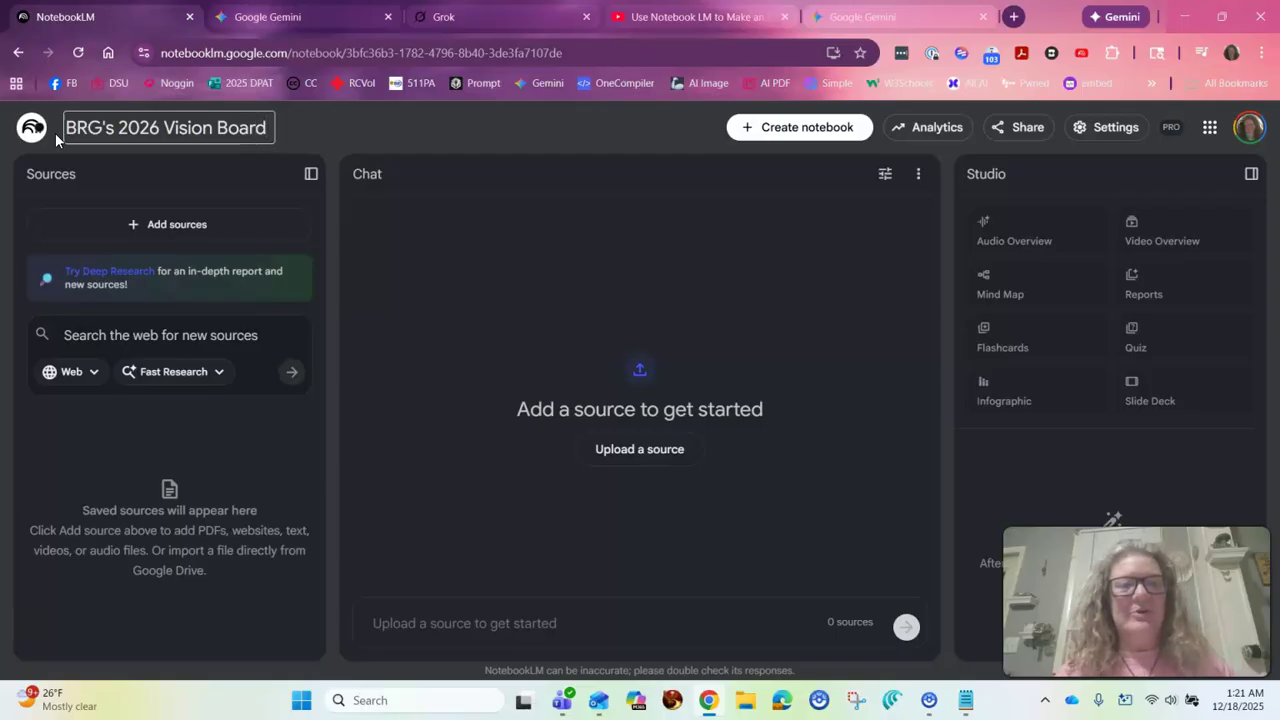
- Send Gemini the pasted hopes-and-dreams table prompt, adding 'This will be for a vision board that I carry with me daily.'
left_click(325, 25)
left_click(409, 366)
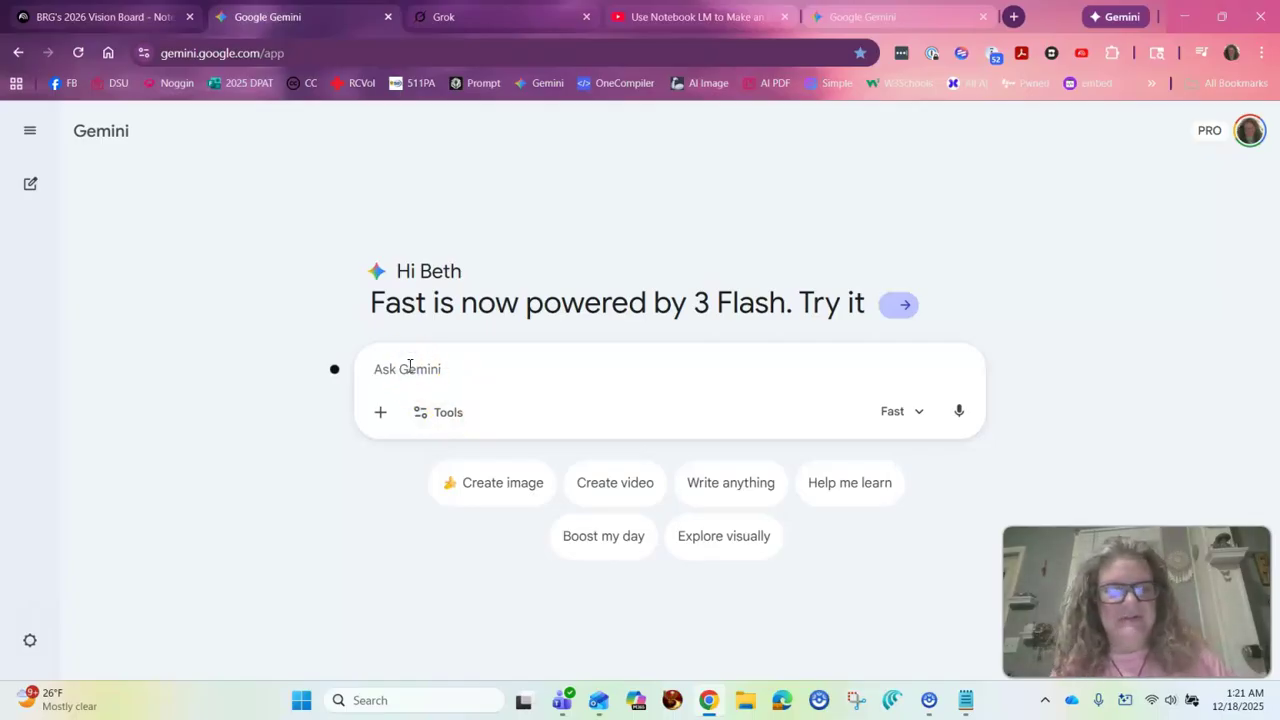
type("Based on what you know about me, infer what my 5 biggest hopes and dreams for my future are and how I want my life to be. Give me the information in a nice neat table")
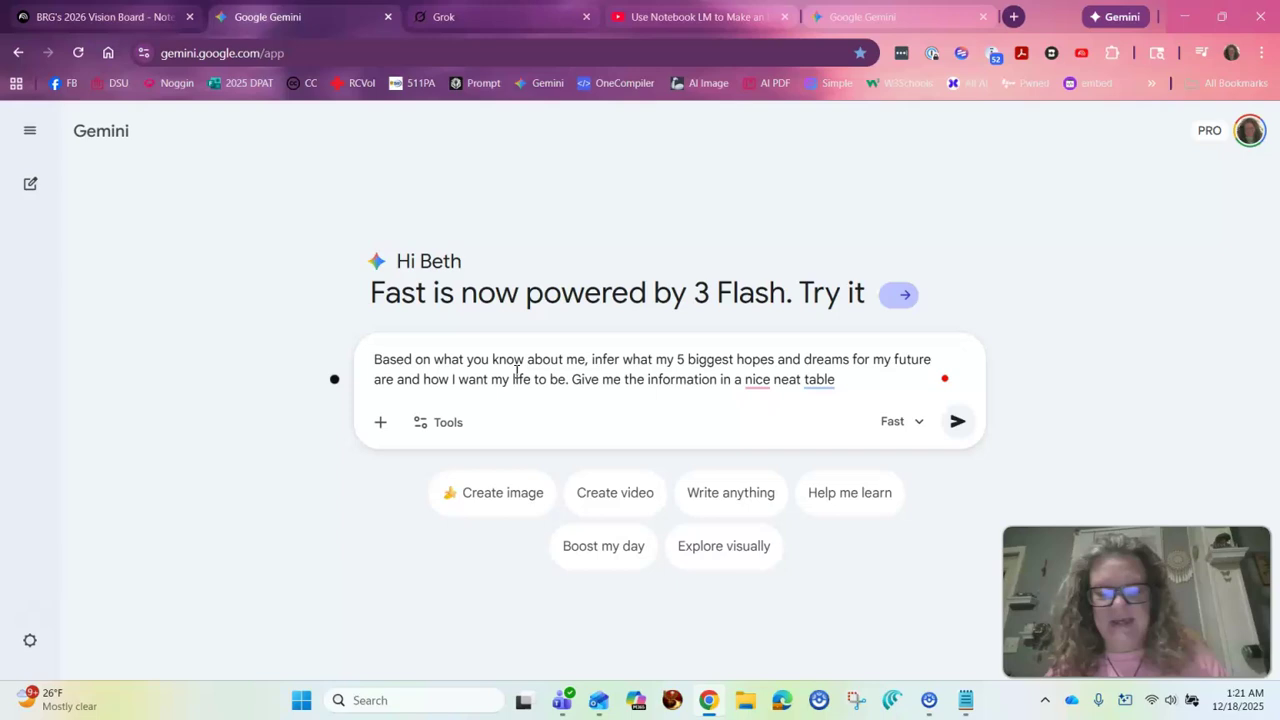
type(". ")
type(" This iwil")
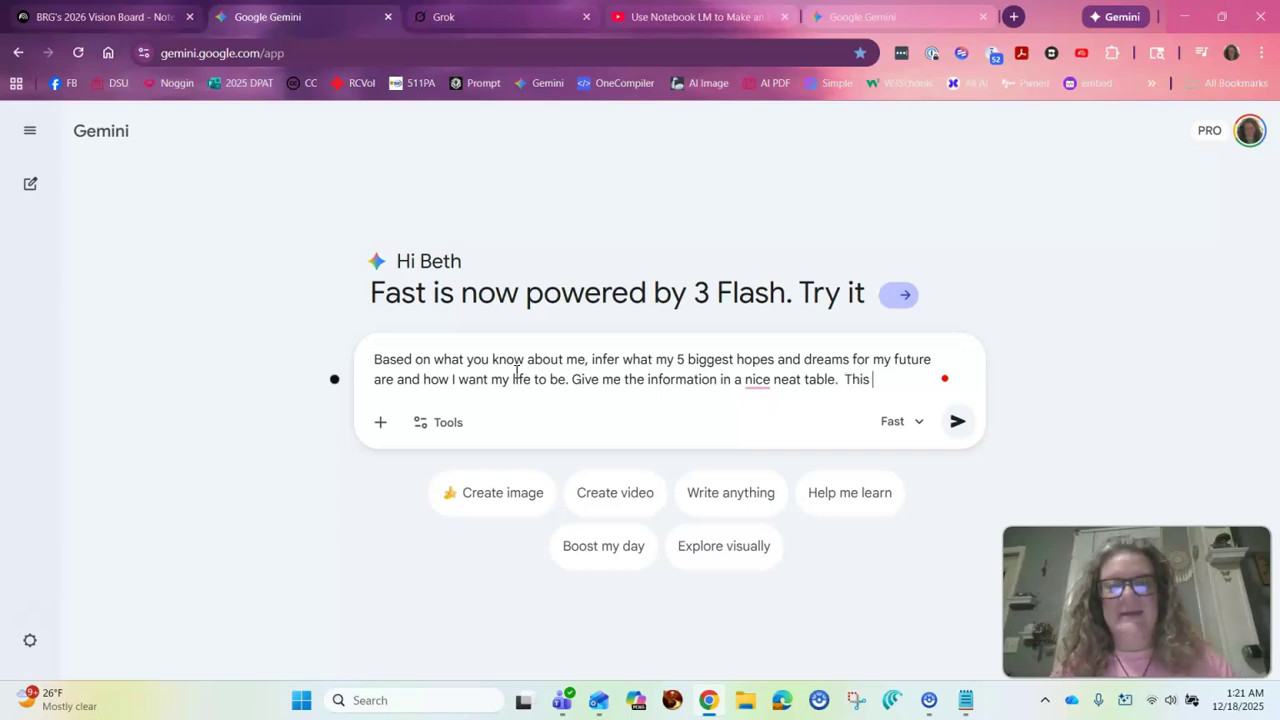
key("BackSpace")
key("BackSpace")
key("BackSpace")
key("BackSpace")
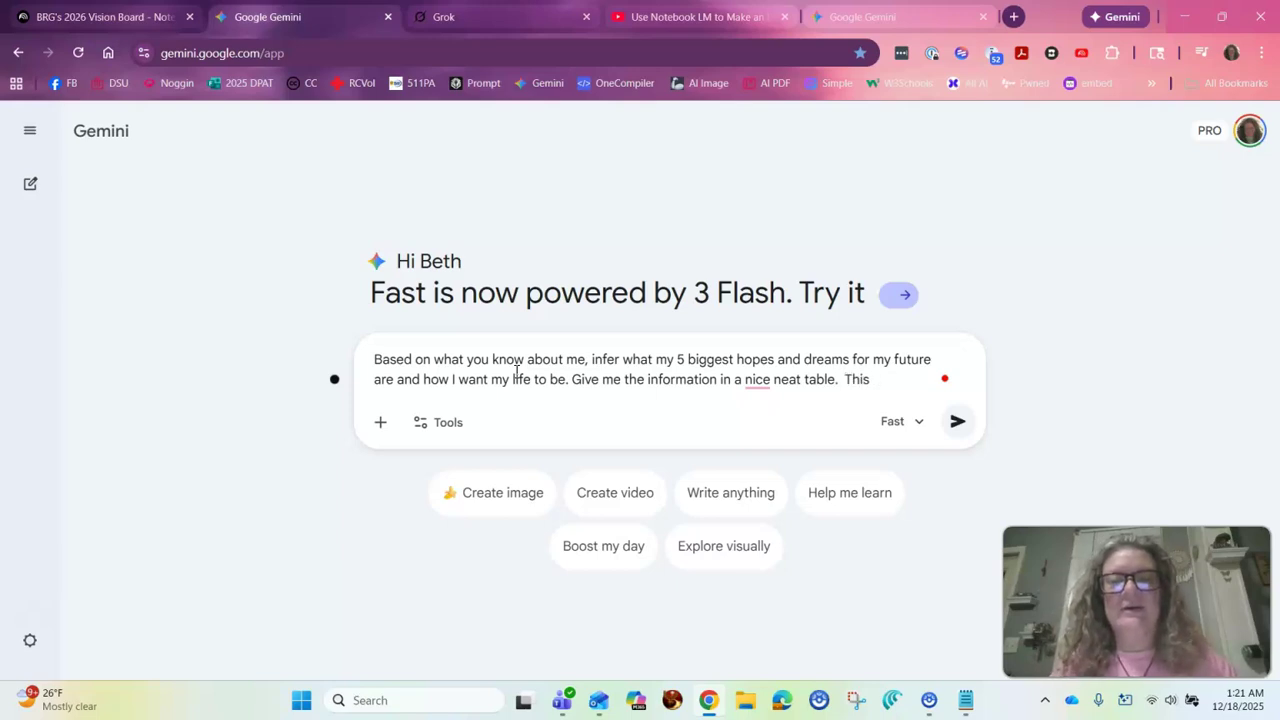
type("will be for a")
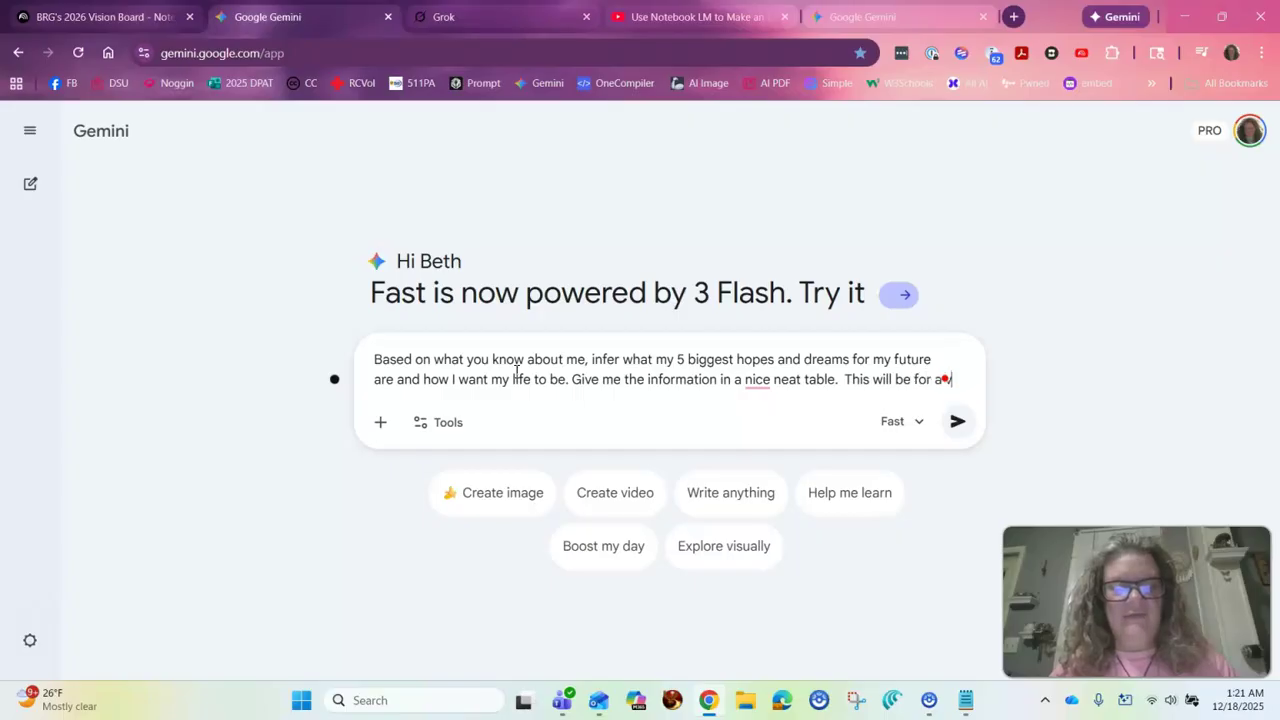
type(" vision board")
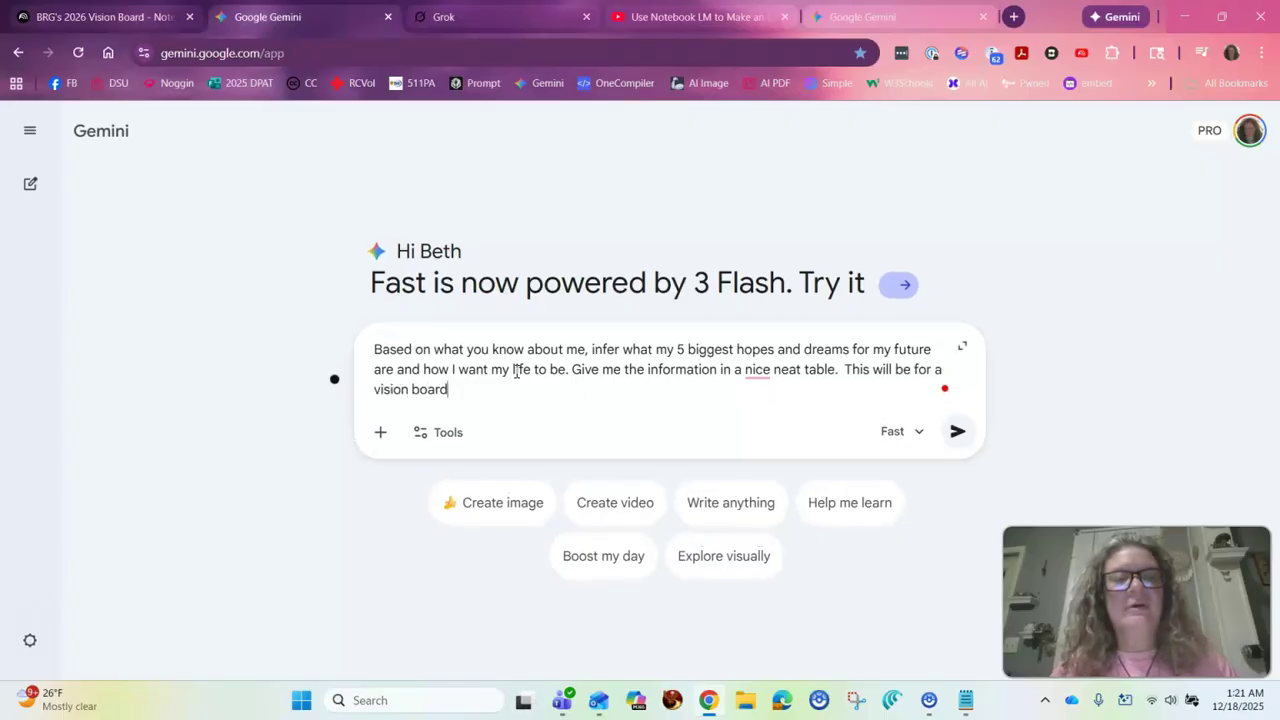
type(" that I carry ")
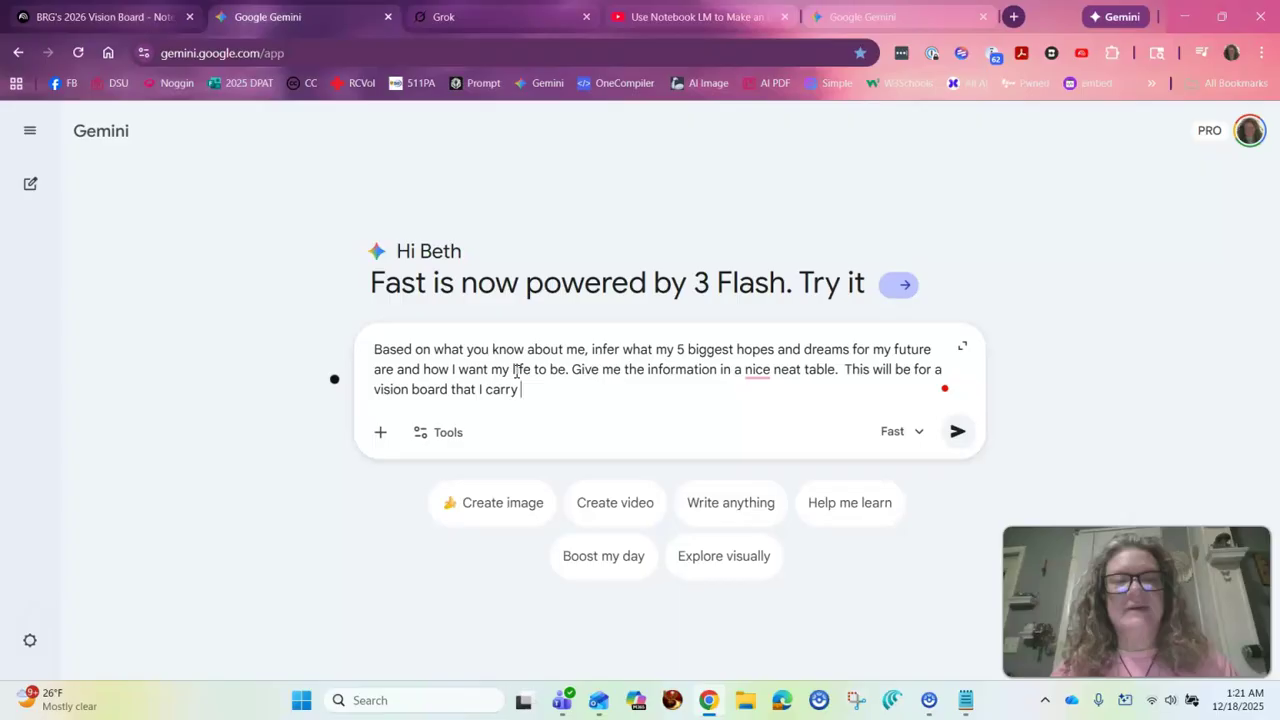
type("with me daily.")
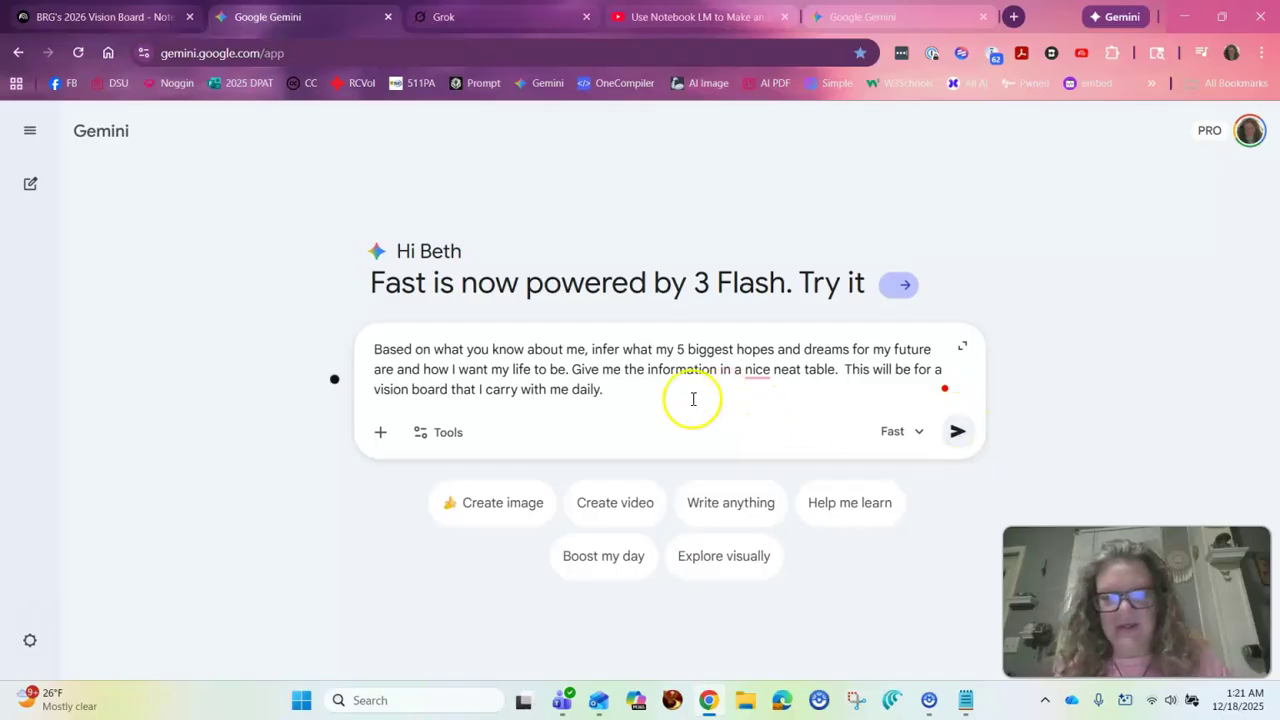
left_click_drag(606, 394, 370, 360)
key("ctrl+c")
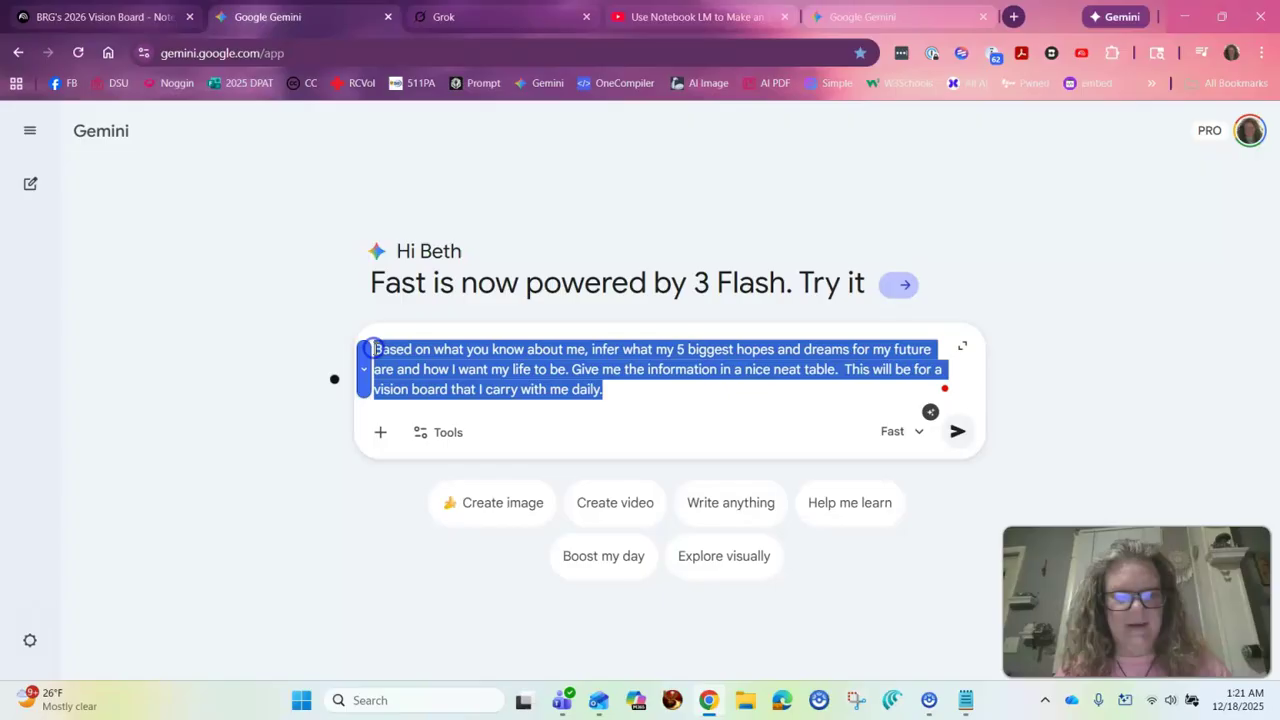
left_click(966, 433)
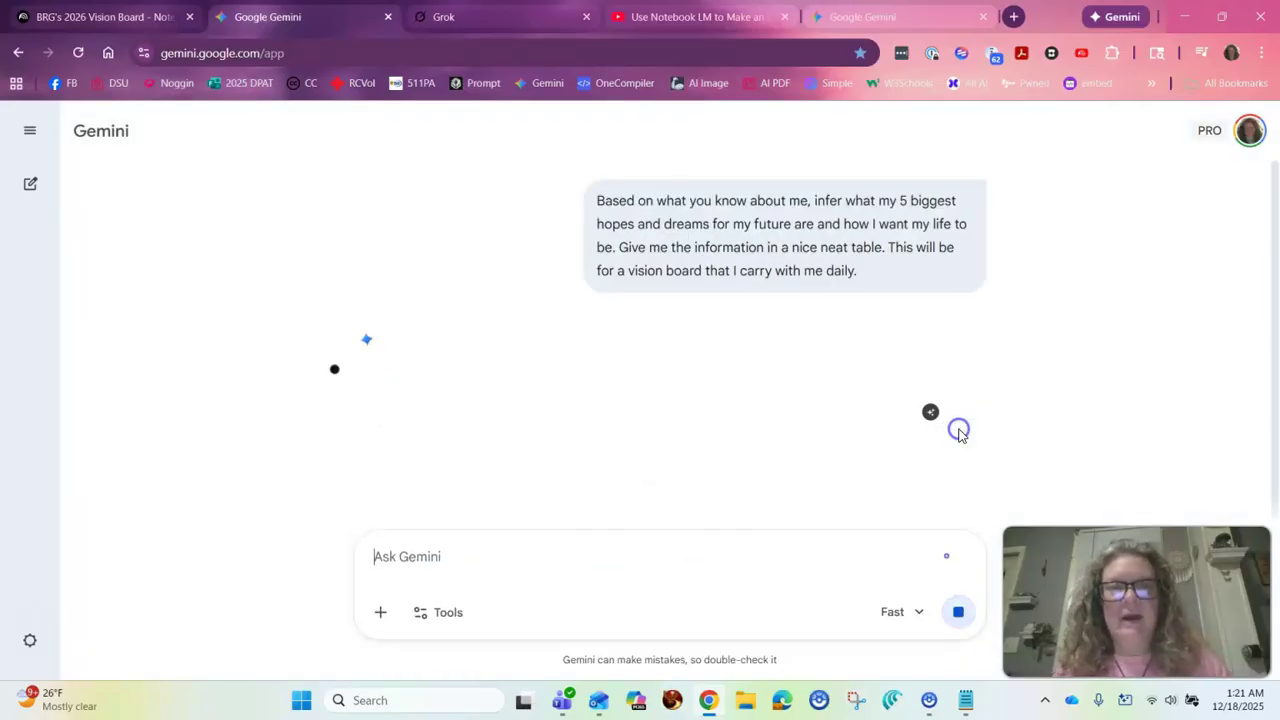
left_click(522, 22)
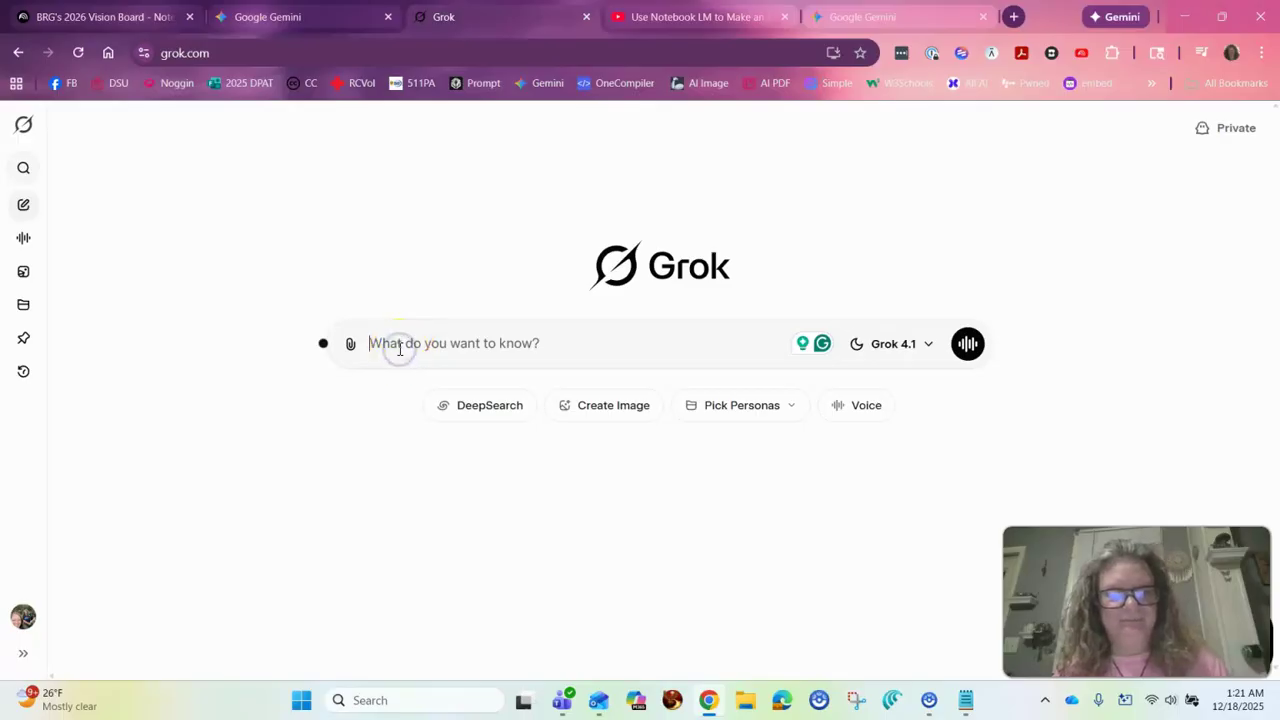
- Submit the same vision-board table prompt to Grok, then return to Gemini's answer
key("ctrl+v")
left_click(966, 393)
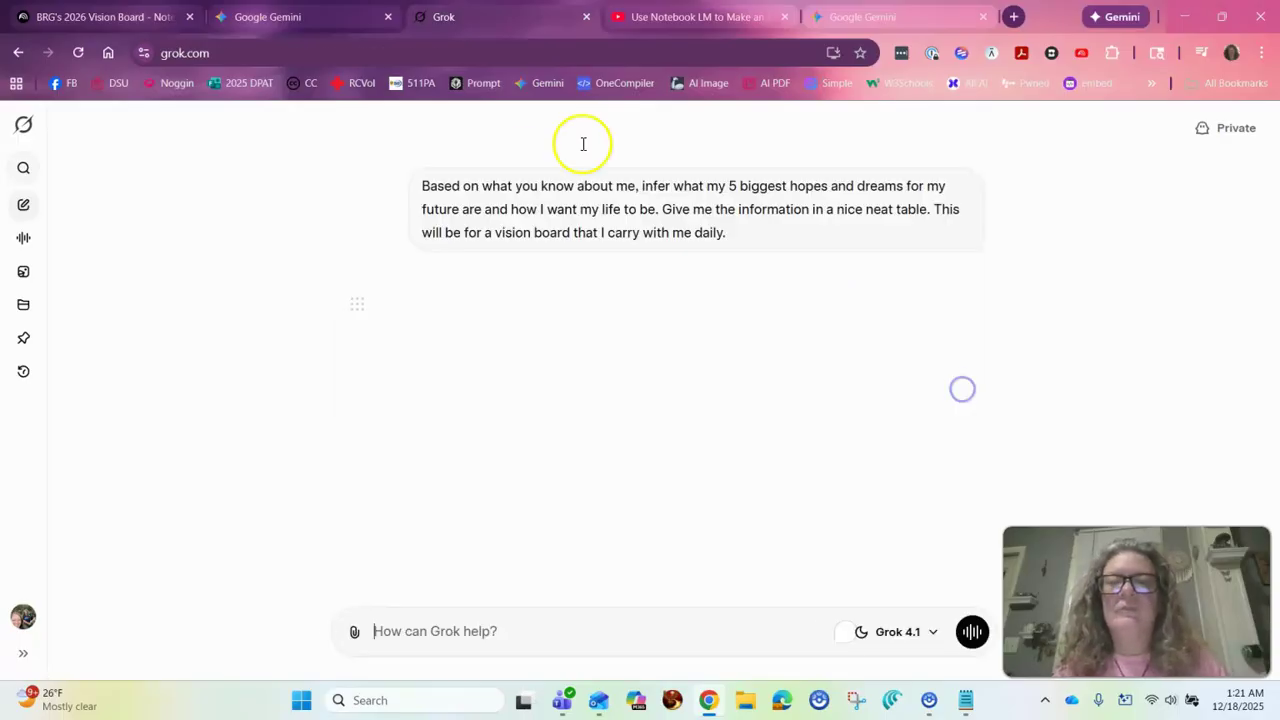
left_click(318, 26)
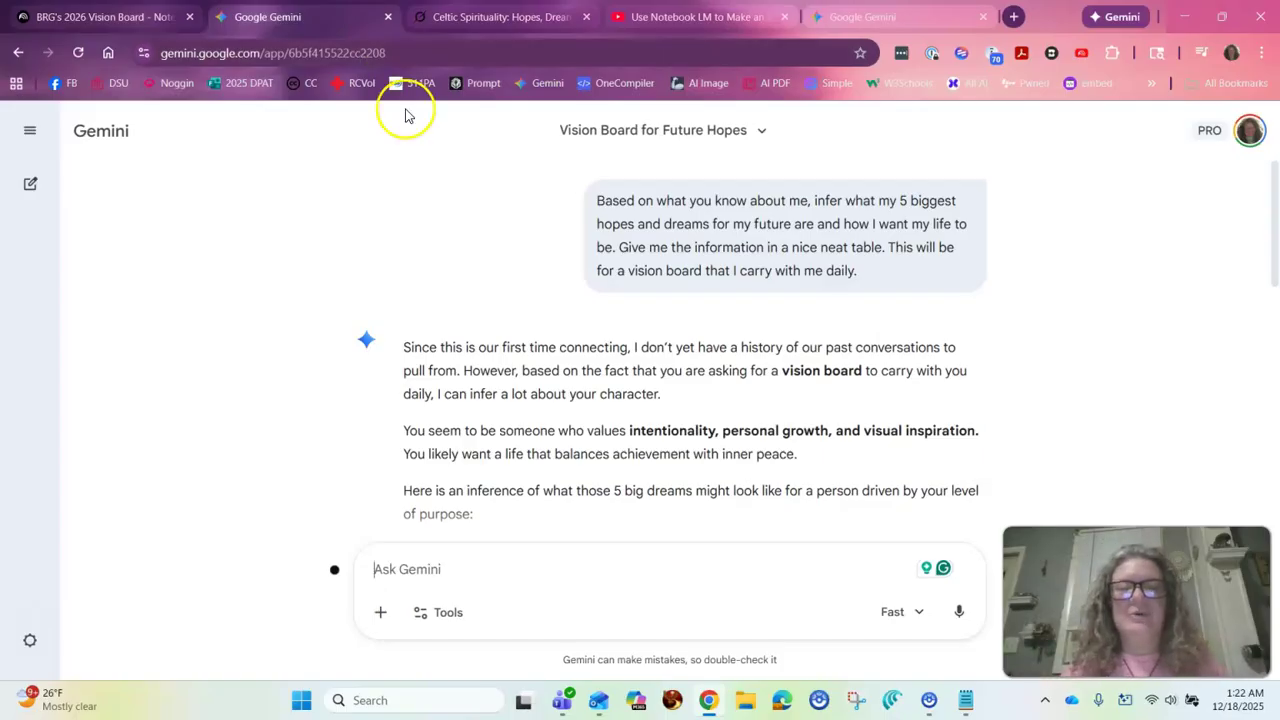
- Copy Gemini's five-pillar 'My Vision for the Future' table (Pillar, The Dream, How I Want My Life to Feel)
scroll(405, 248, "down", 2)
scroll(405, 248, "down", 4)
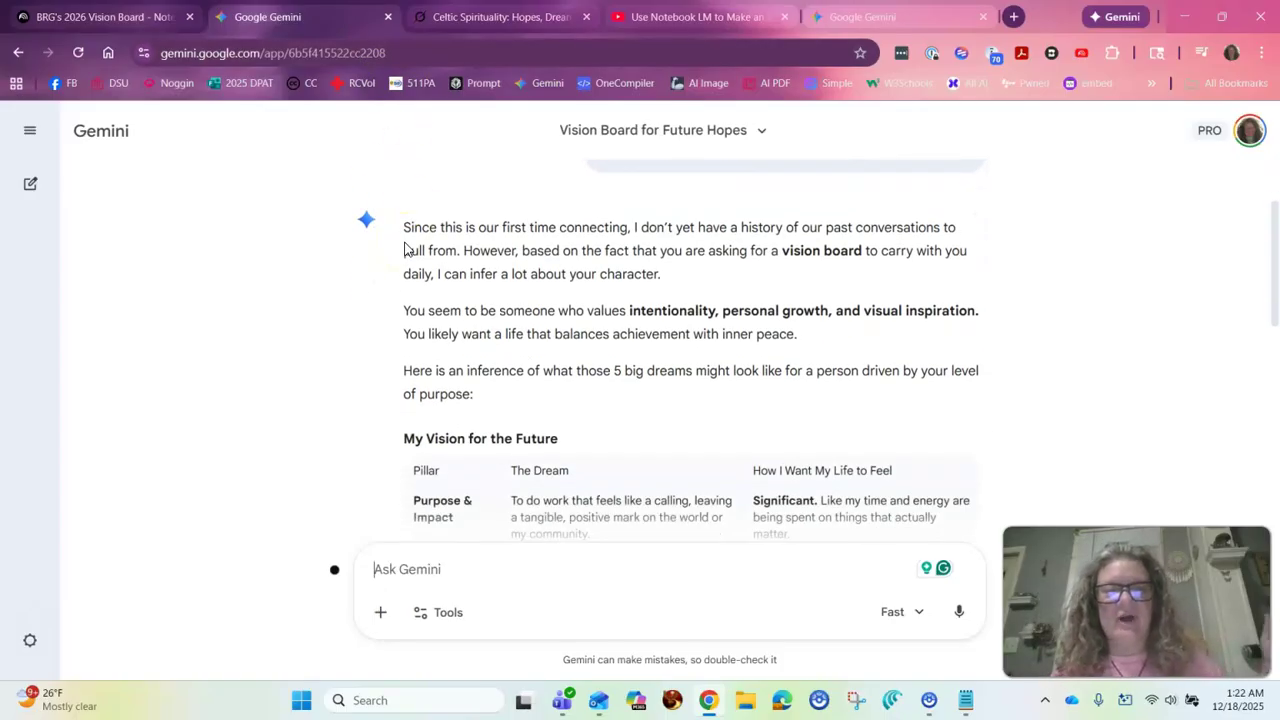
scroll(445, 340, "down", 3)
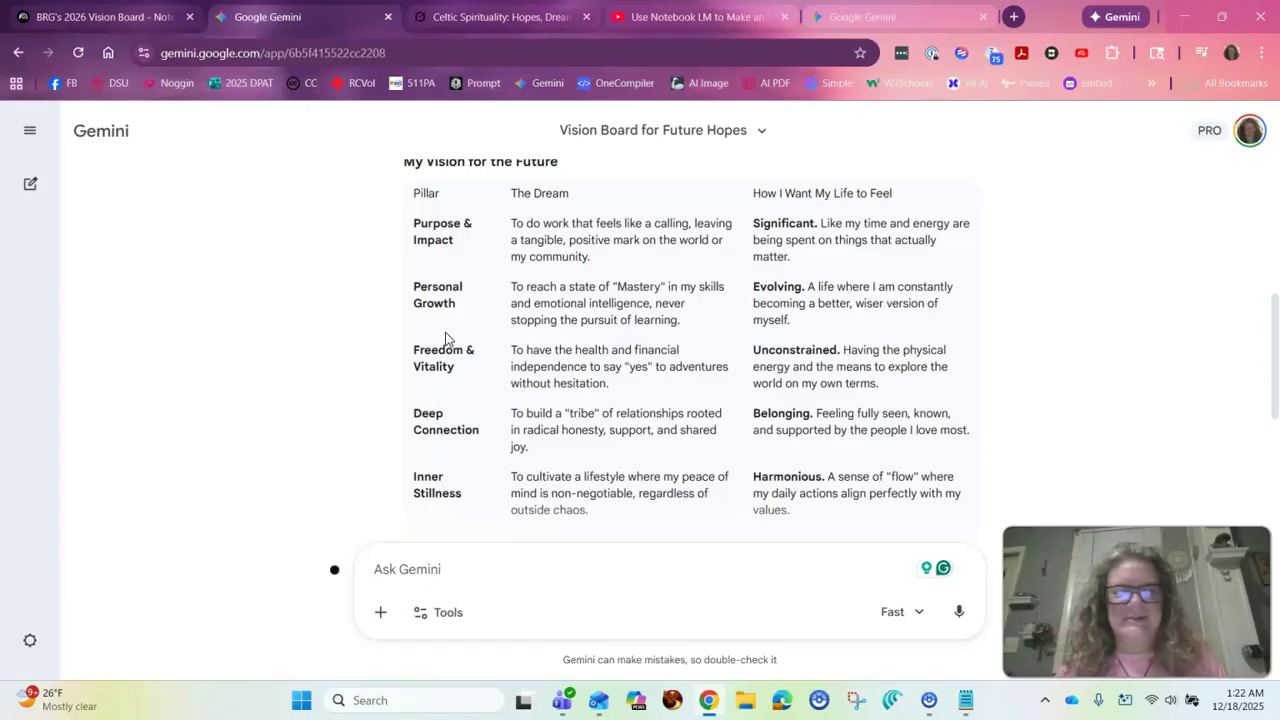
scroll(446, 339, "down", 2)
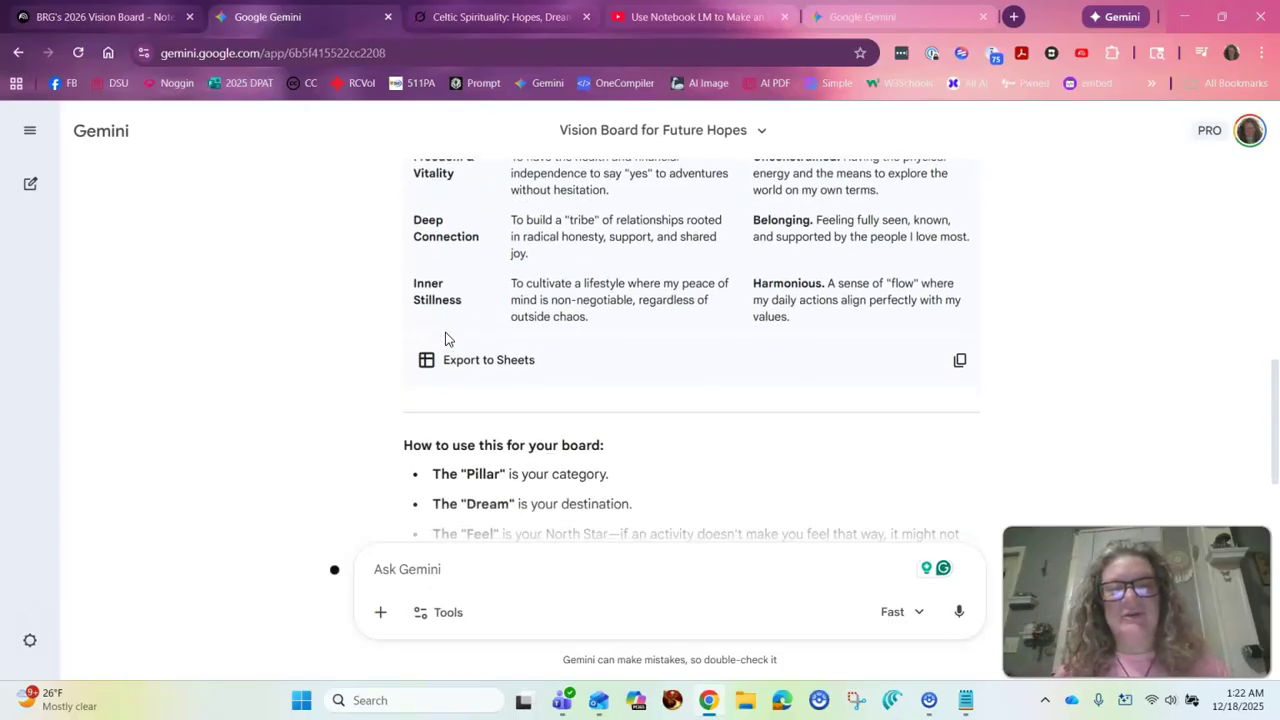
scroll(443, 335, "down", 1)
scroll(443, 337, "up", 1)
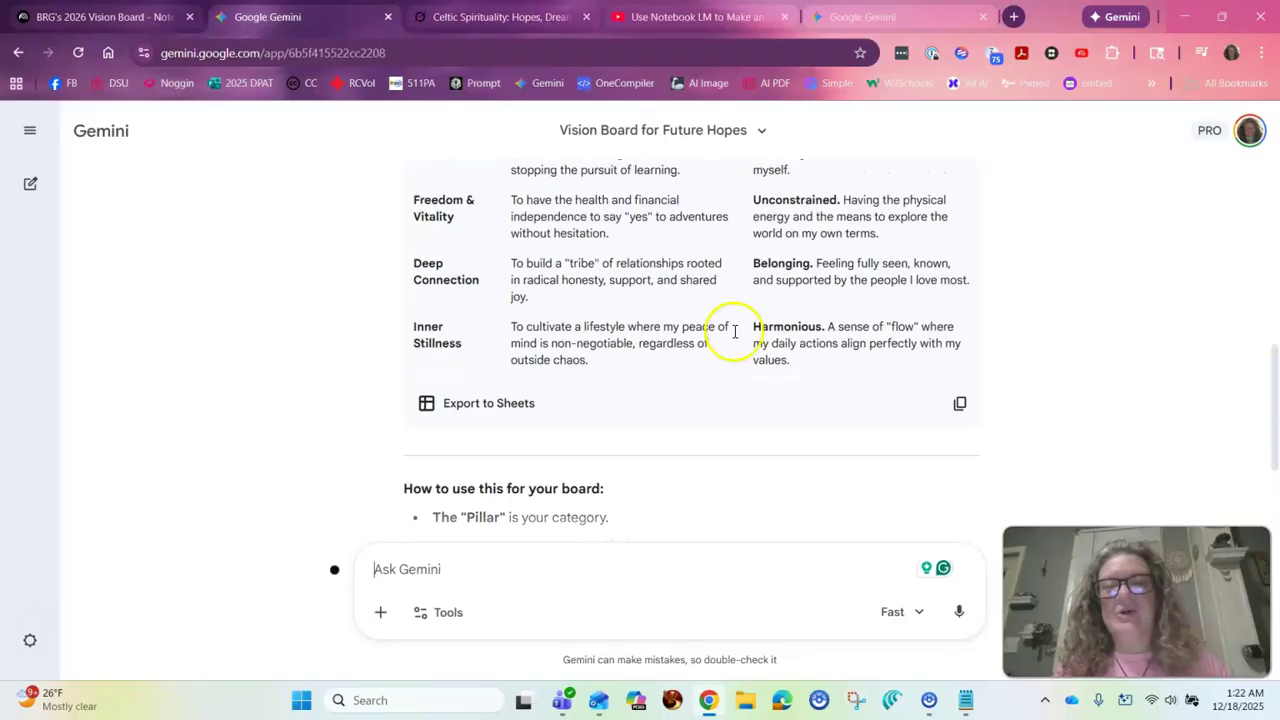
scroll(751, 288, "up", 5)
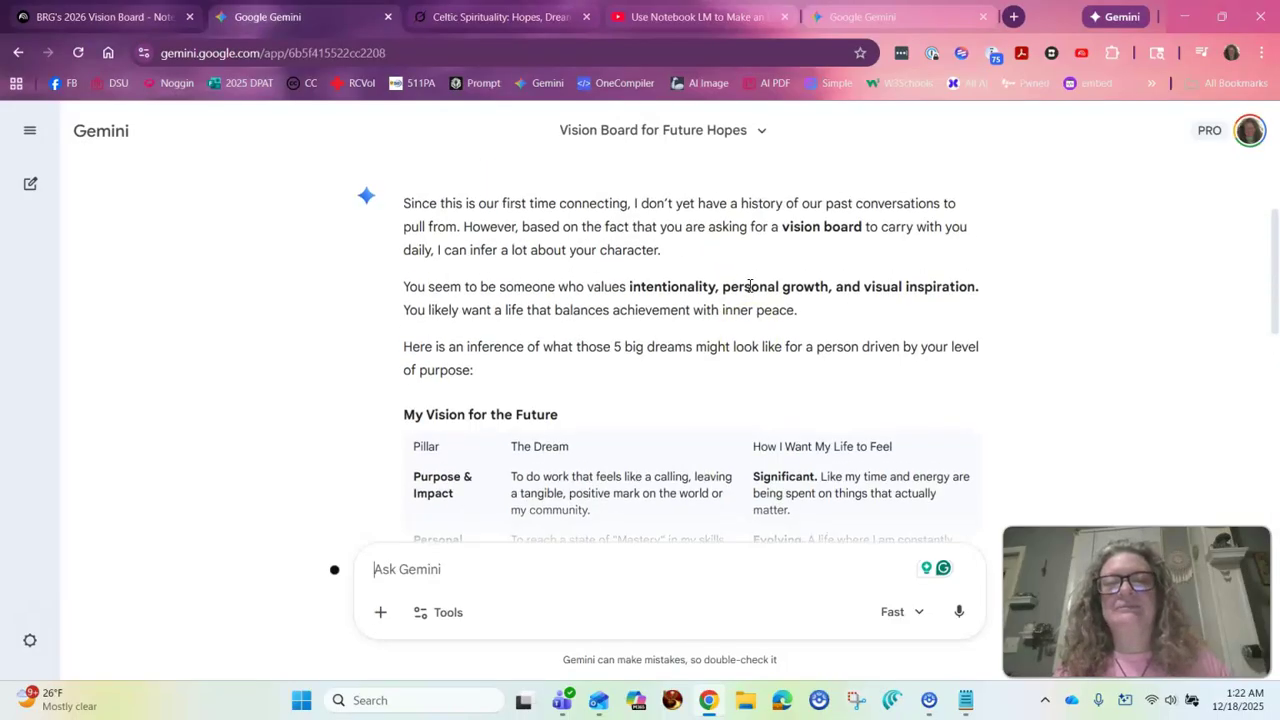
scroll(815, 268, "down", 3)
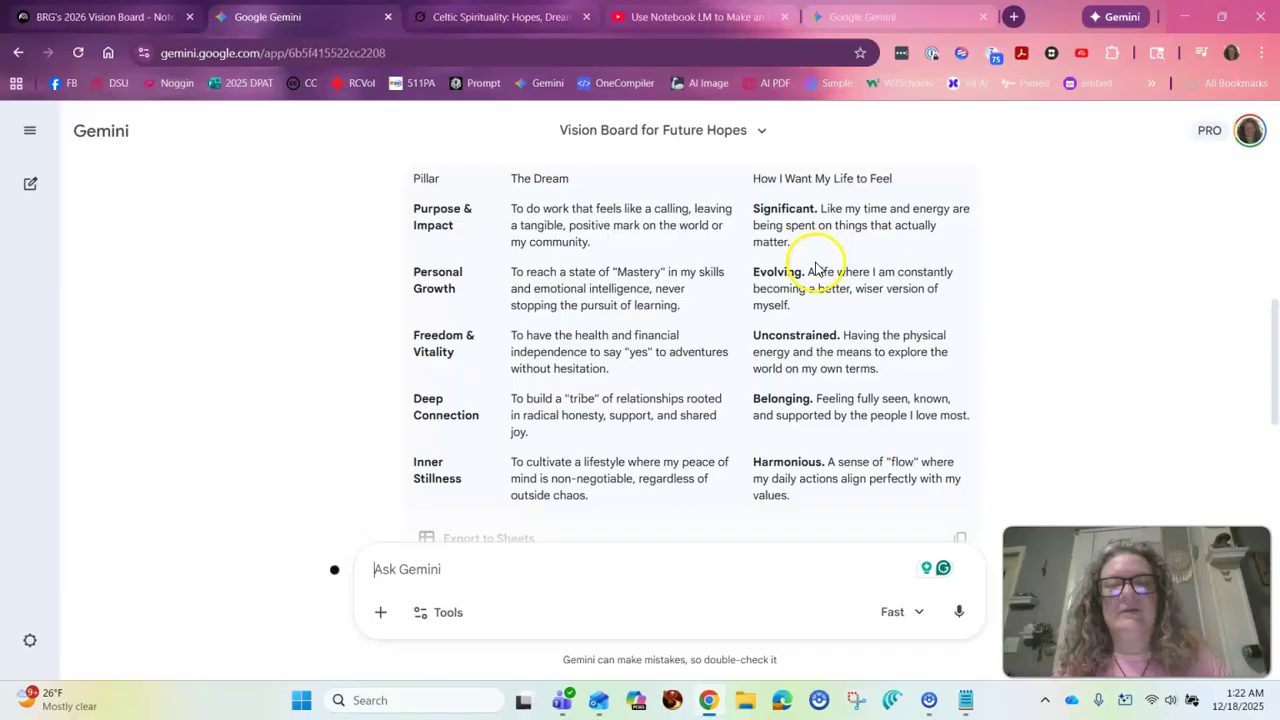
scroll(815, 268, "down", 3)
left_click(958, 307)
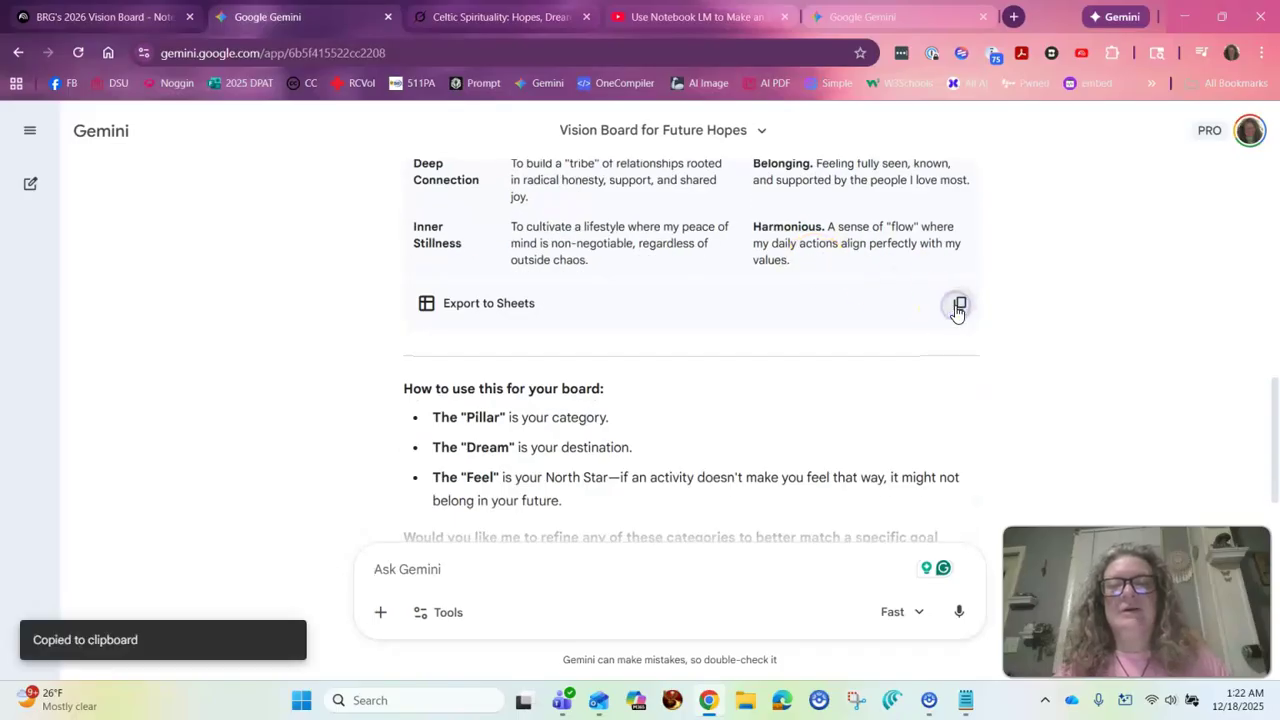
- Add the copied Gemini table to the vision board notebook as a Copied text source
left_click(105, 18)
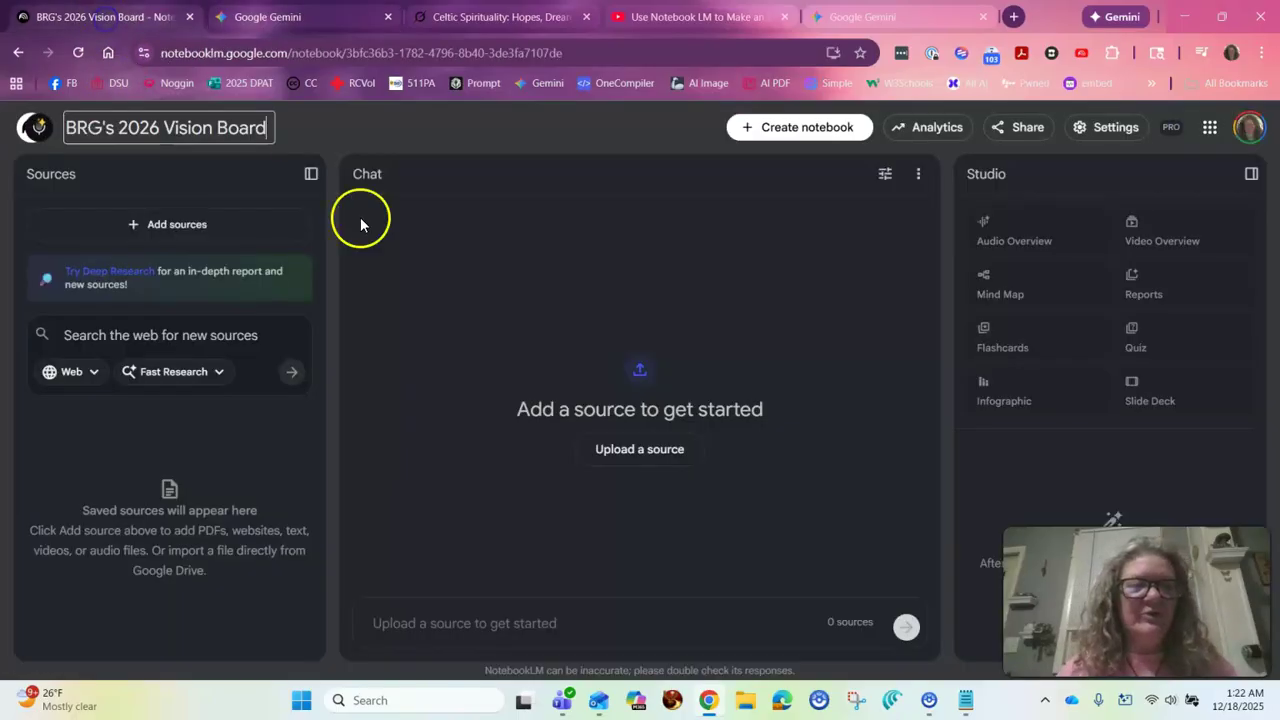
left_click(165, 228)
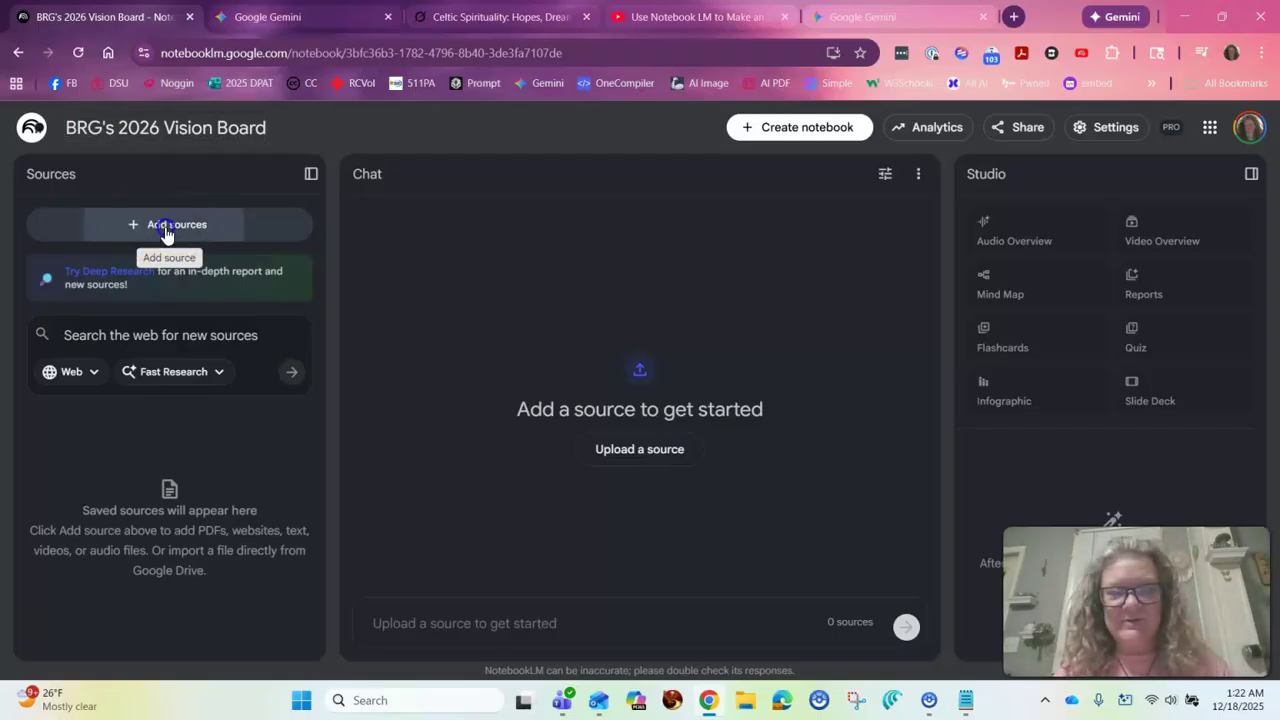
left_click(826, 540)
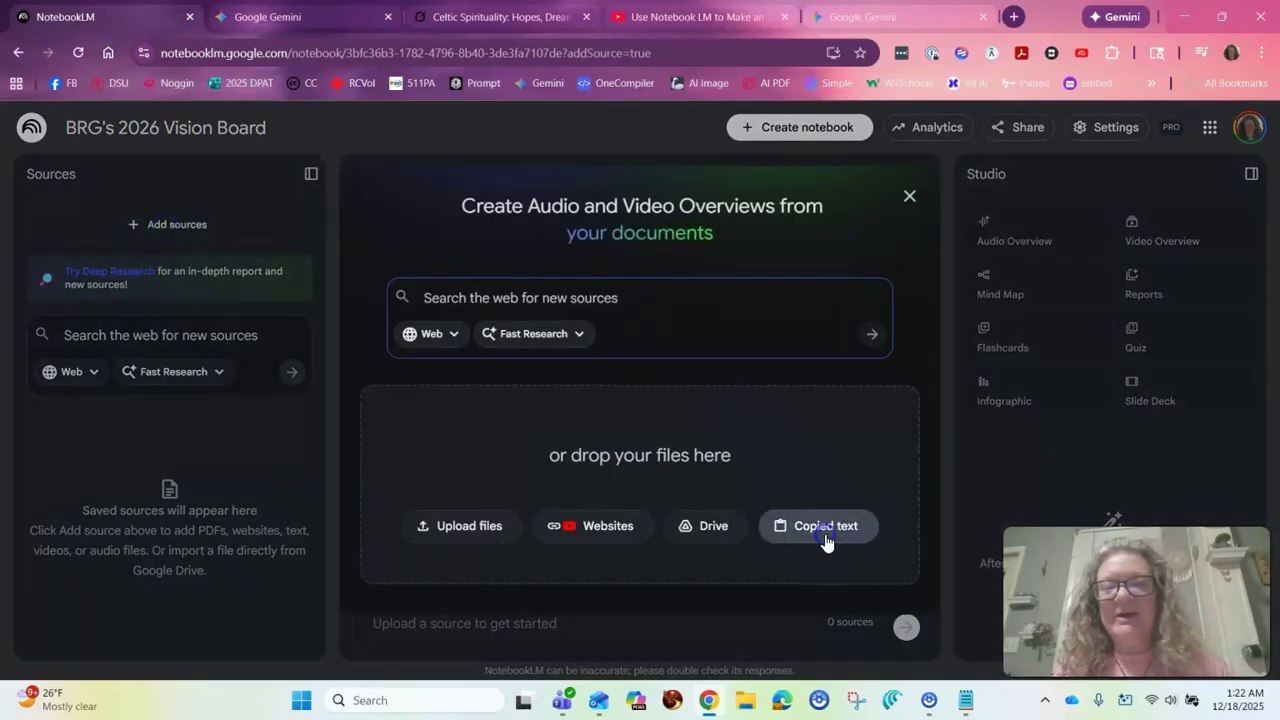
left_click(560, 366)
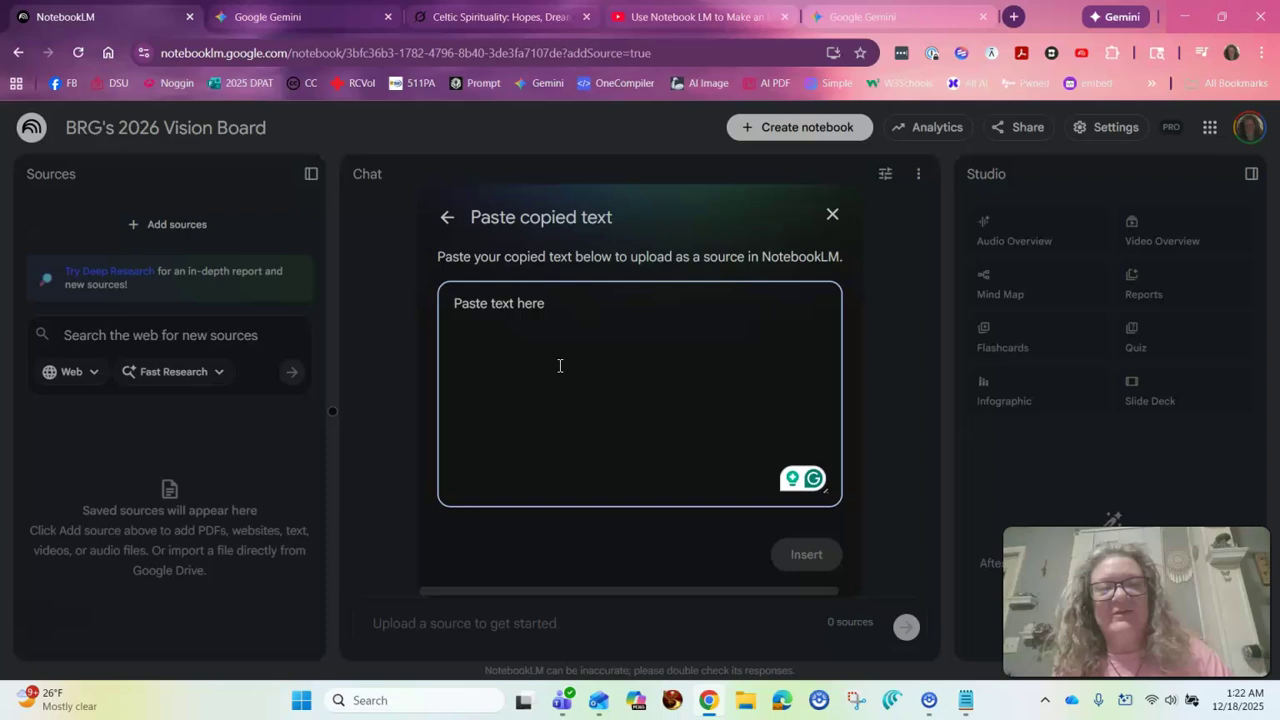
key("ctrl+v")
left_click(815, 555)
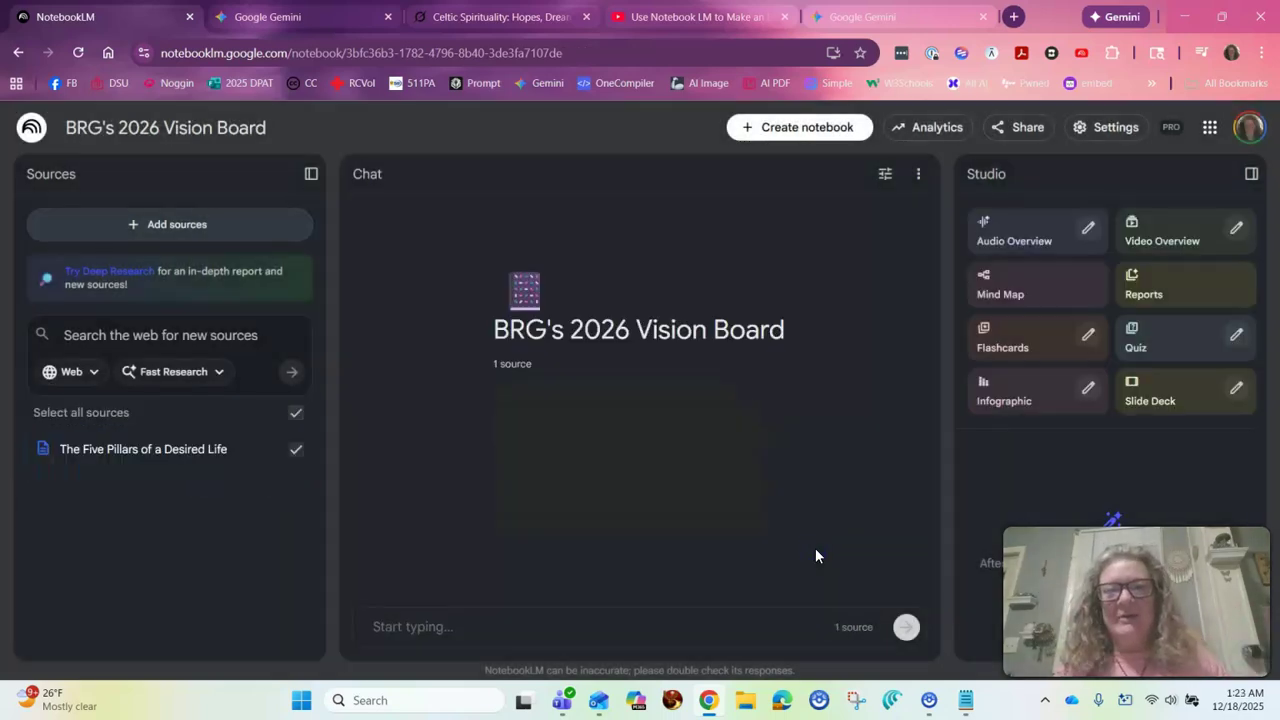
- Copy Grok's five-row hopes-and-dreams table with its descriptions to the clipboard
left_click(519, 20)
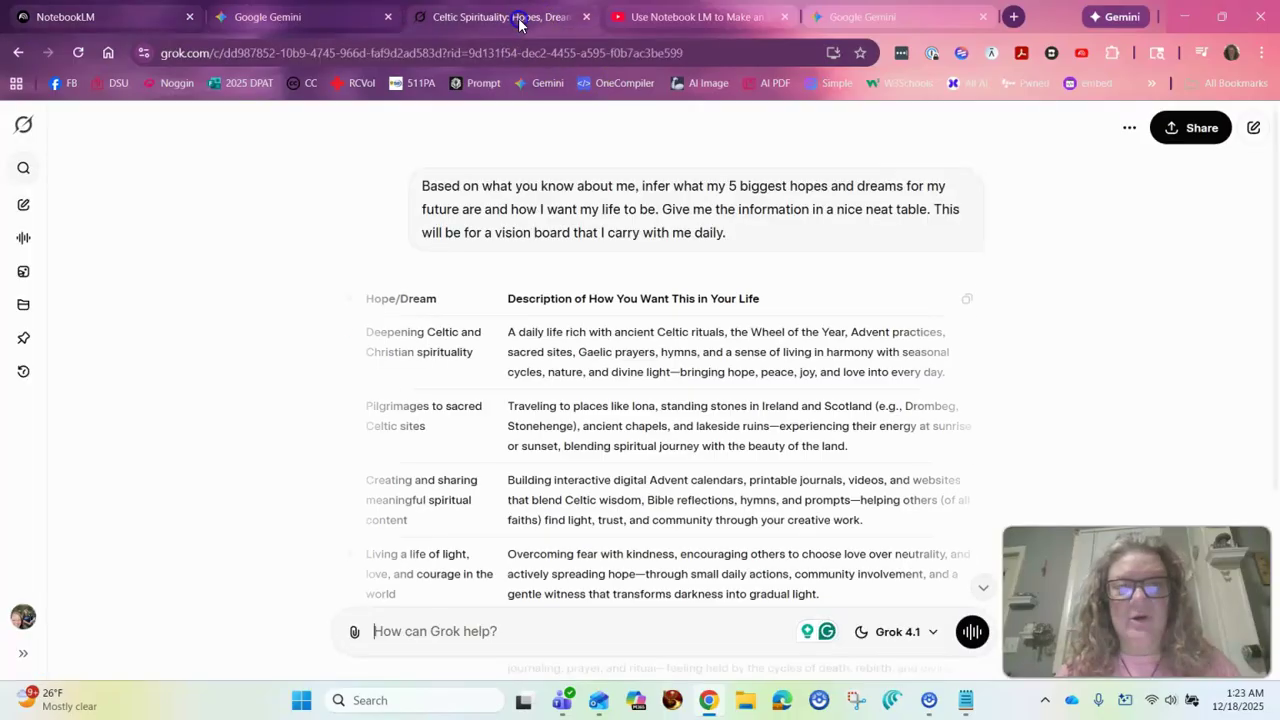
scroll(553, 300, "down", 1)
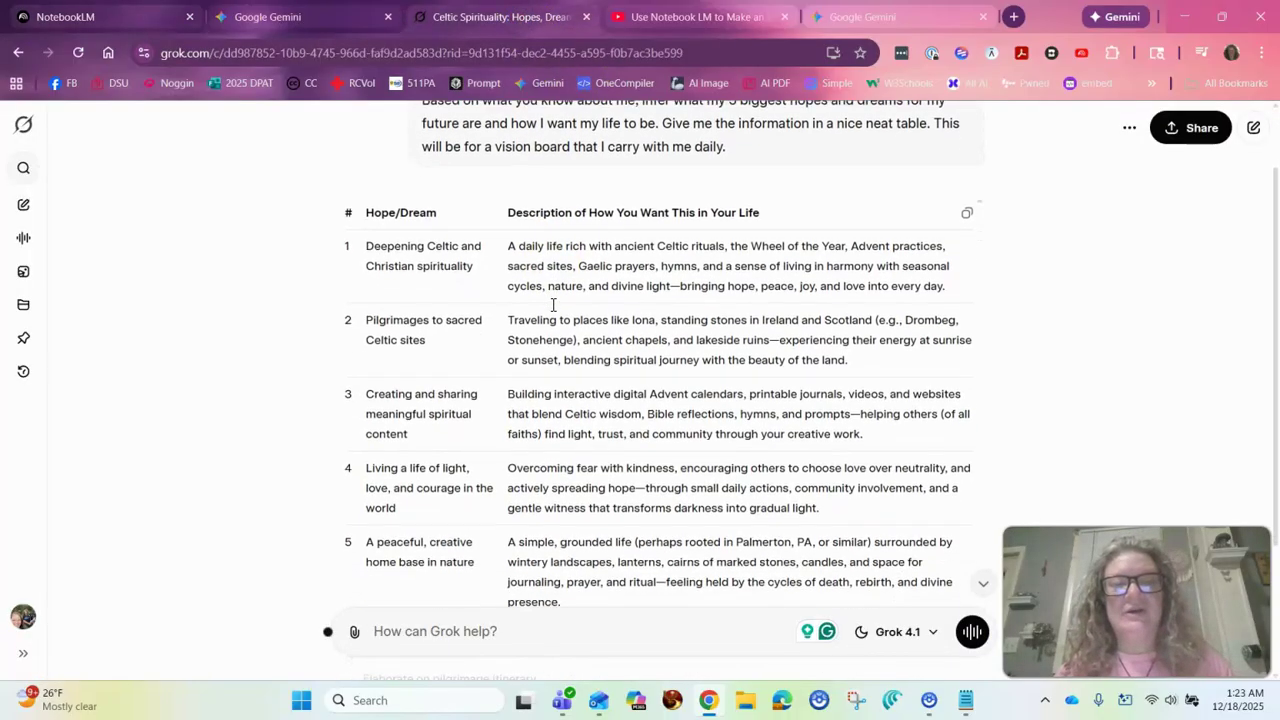
scroll(553, 305, "up", 1)
scroll(553, 305, "down", 1)
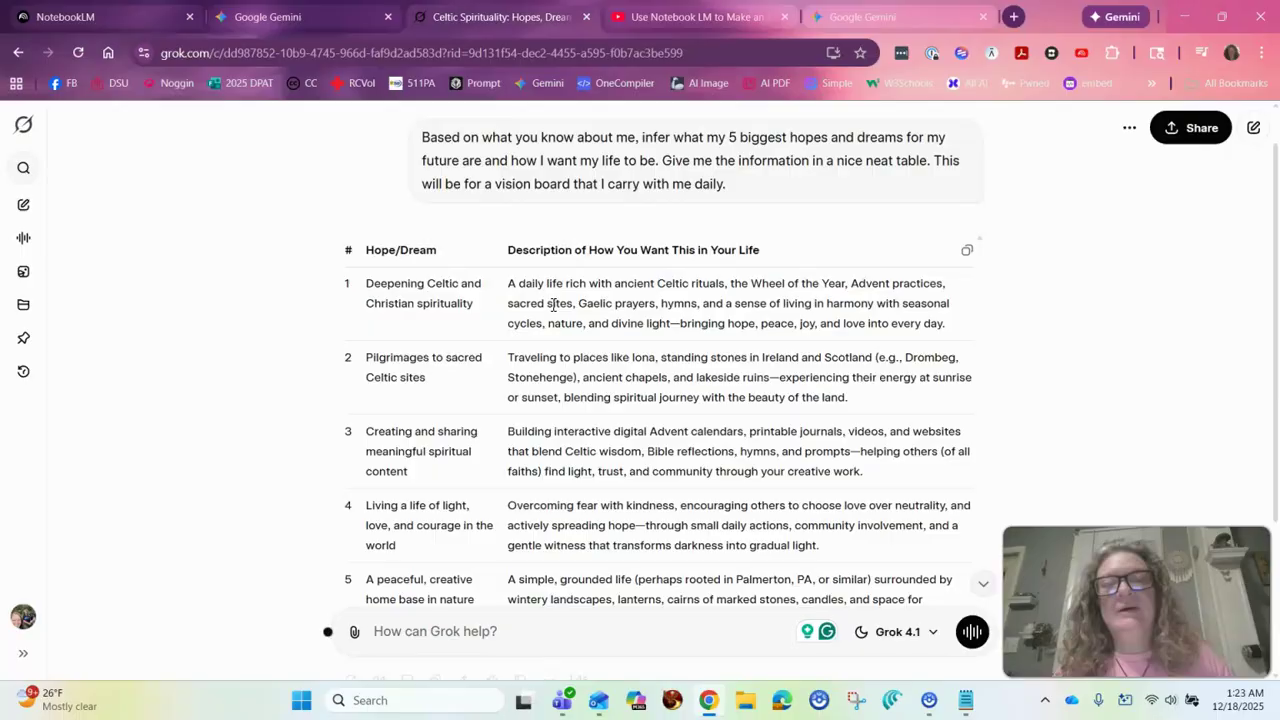
scroll(553, 305, "down", 2)
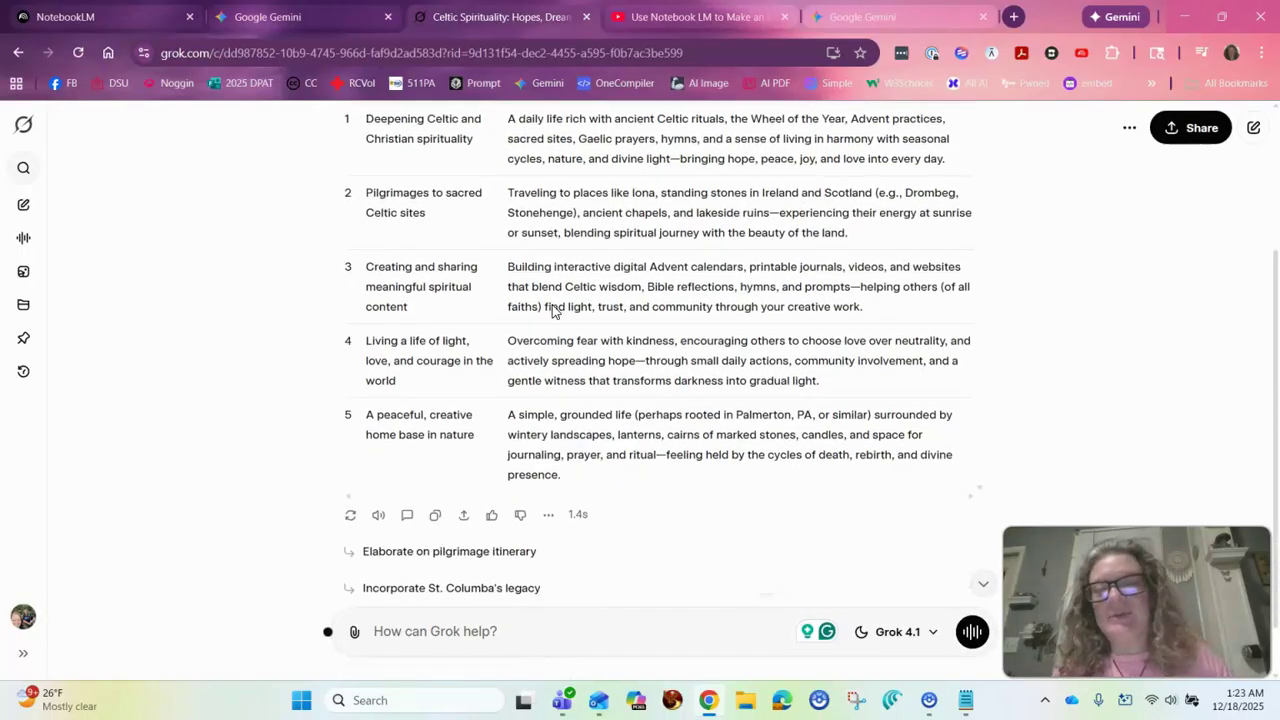
scroll(553, 305, "up", 3)
left_click(670, 295)
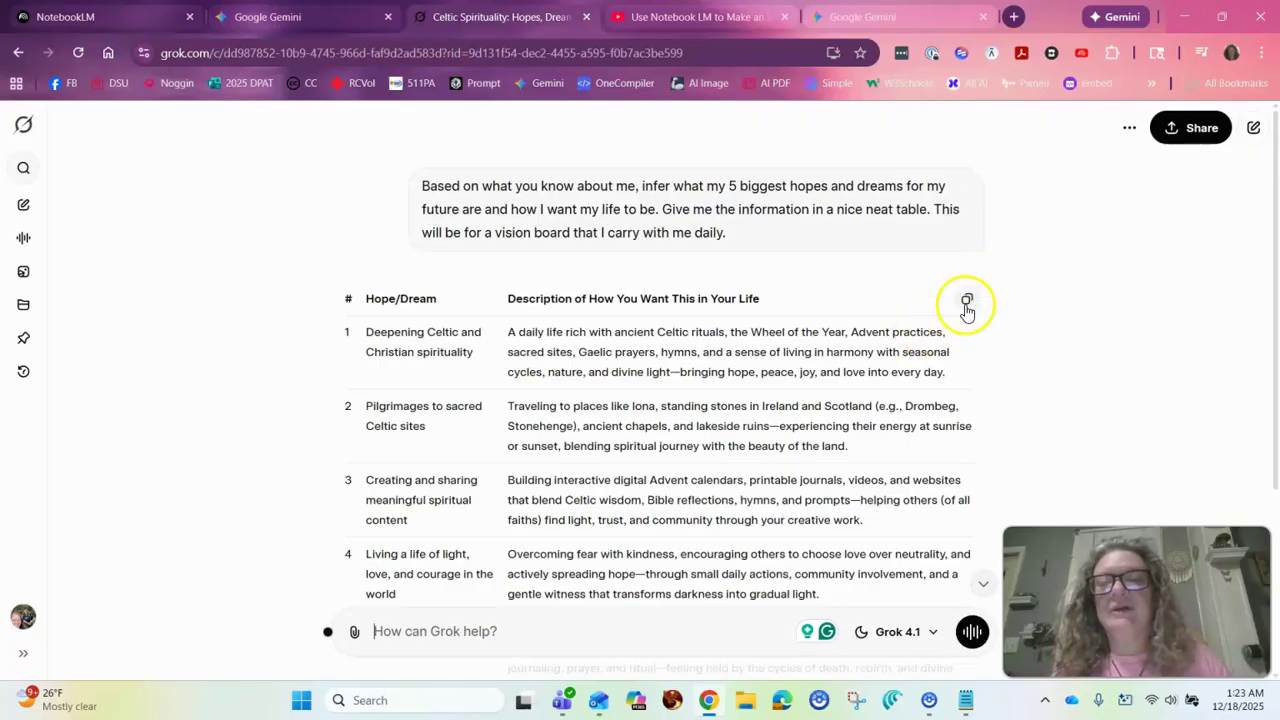
left_click(966, 302)
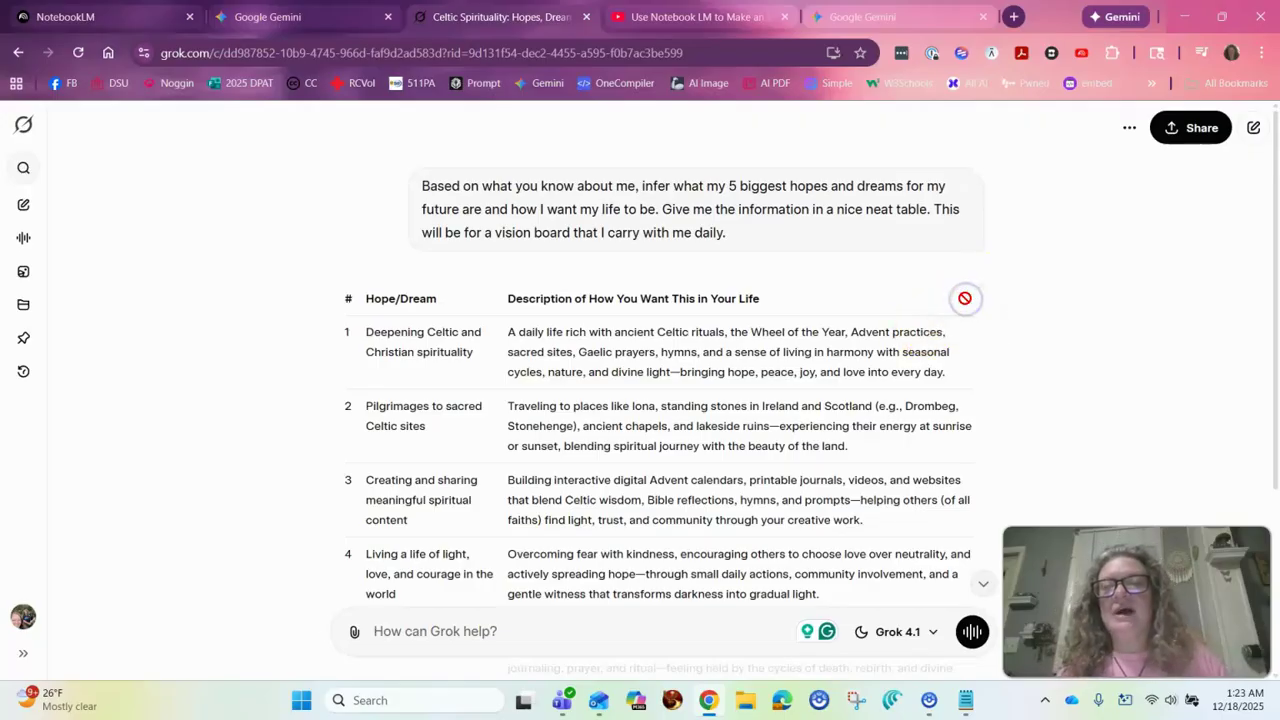
- Insert the copied Grok table into the notebook as a second Copied text source
left_click(125, 16)
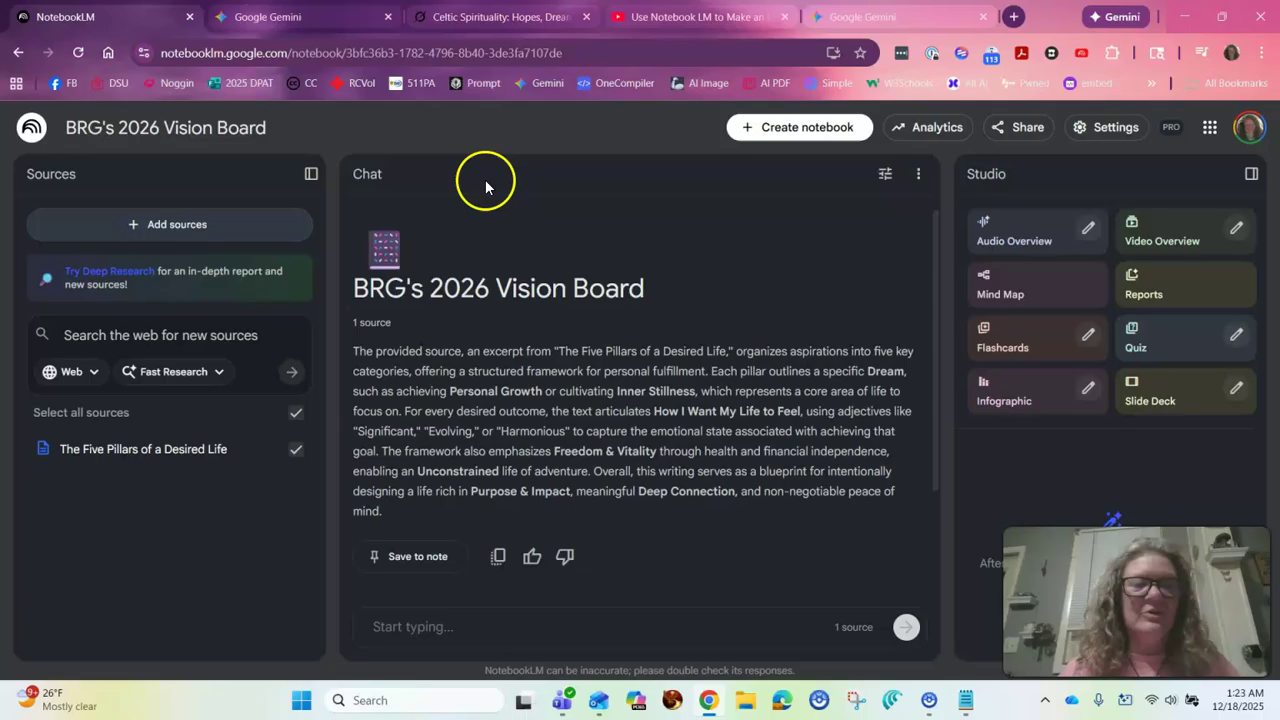
left_click(212, 234)
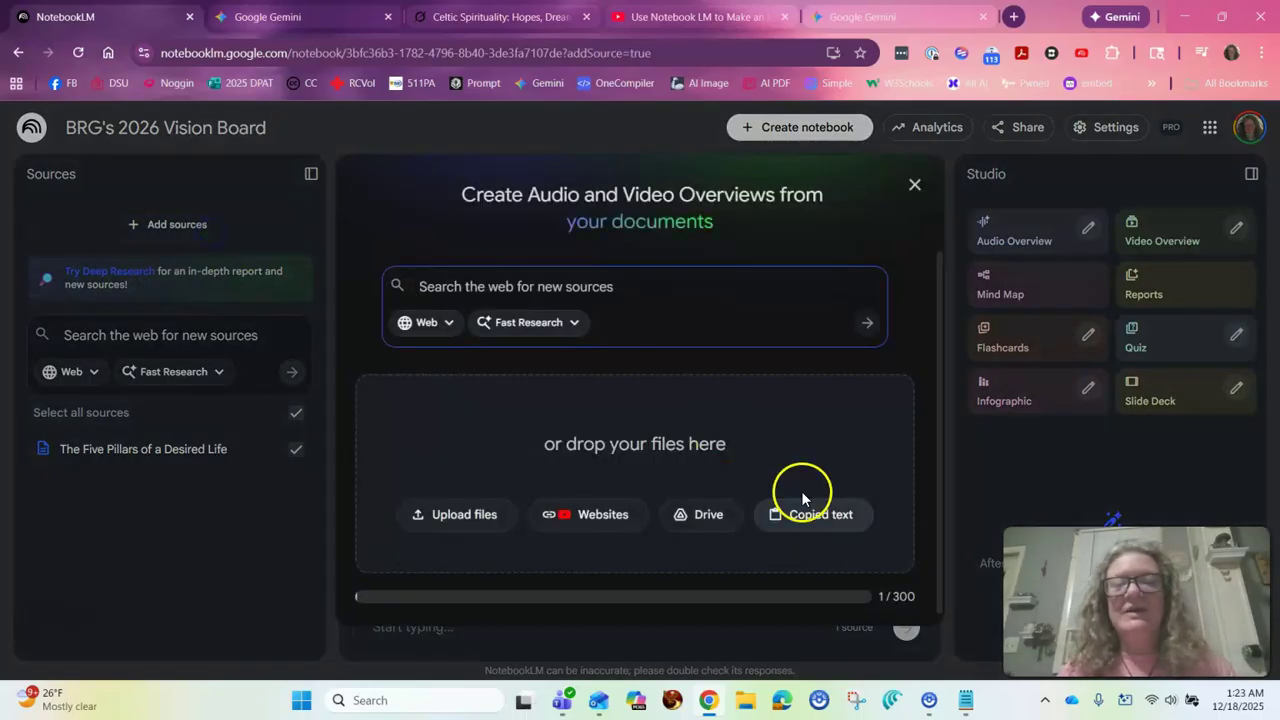
left_click(802, 498)
left_click(540, 360)
key("ctrl+v")
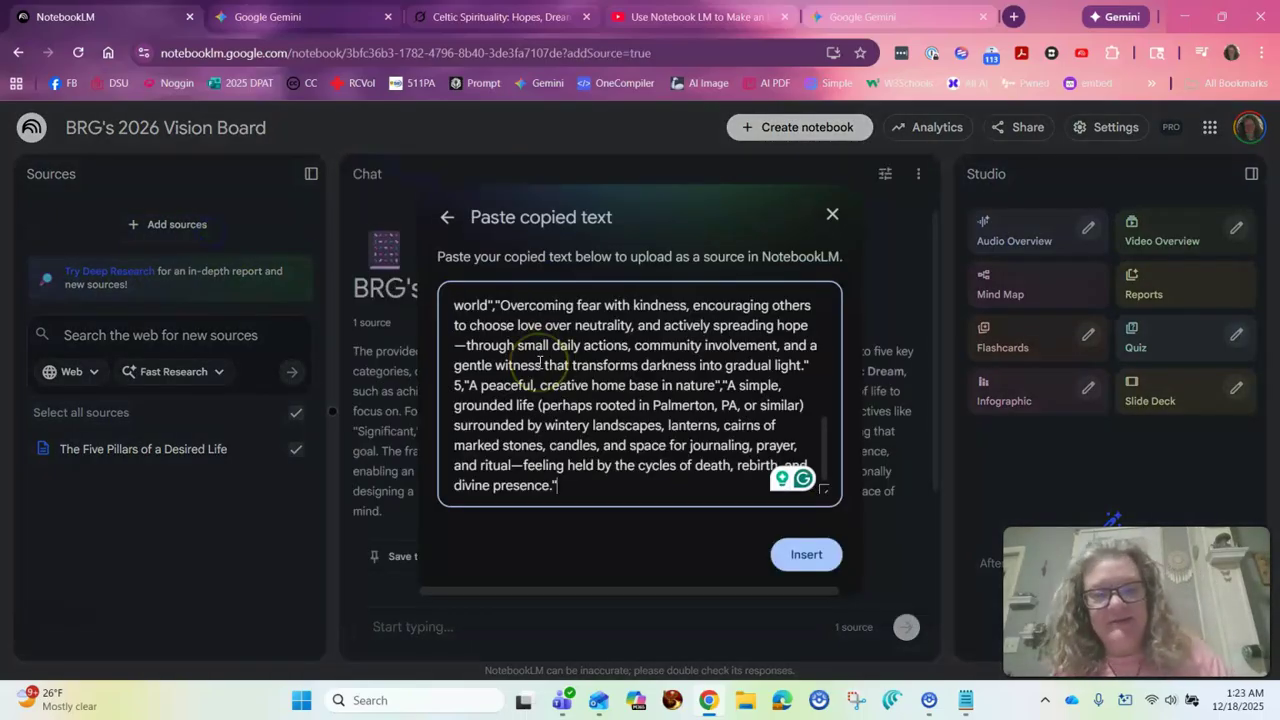
left_click(806, 554)
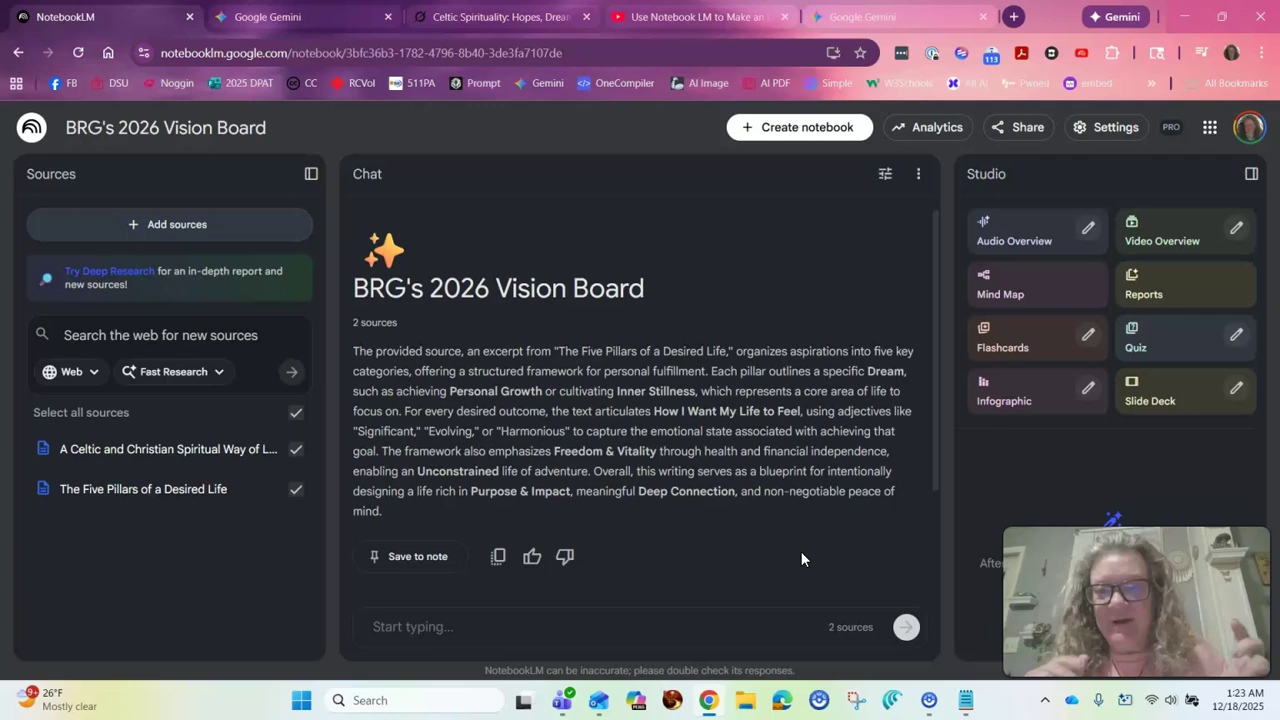
- Describe the infographic: inspirational 2026 Vision Board, Scottish and Celtic images, pastel watercolor, 3rd-grade vocabulary
left_click(1089, 399)
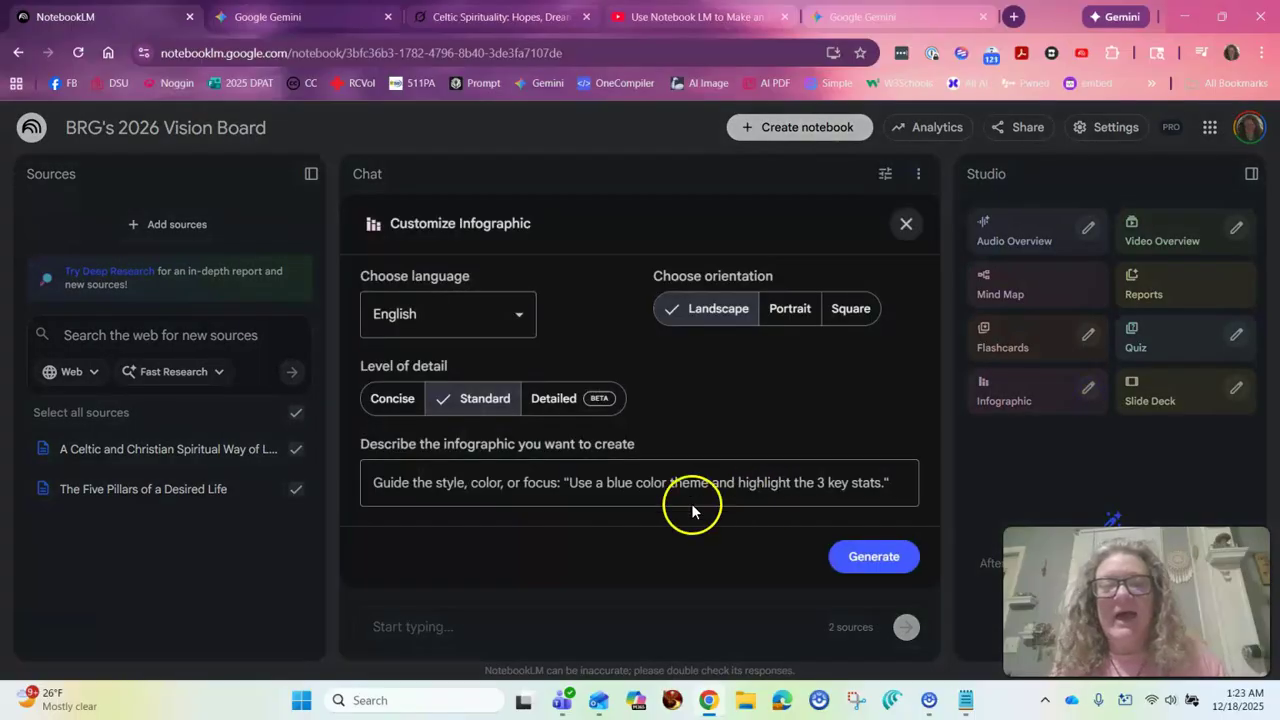
left_click(376, 487)
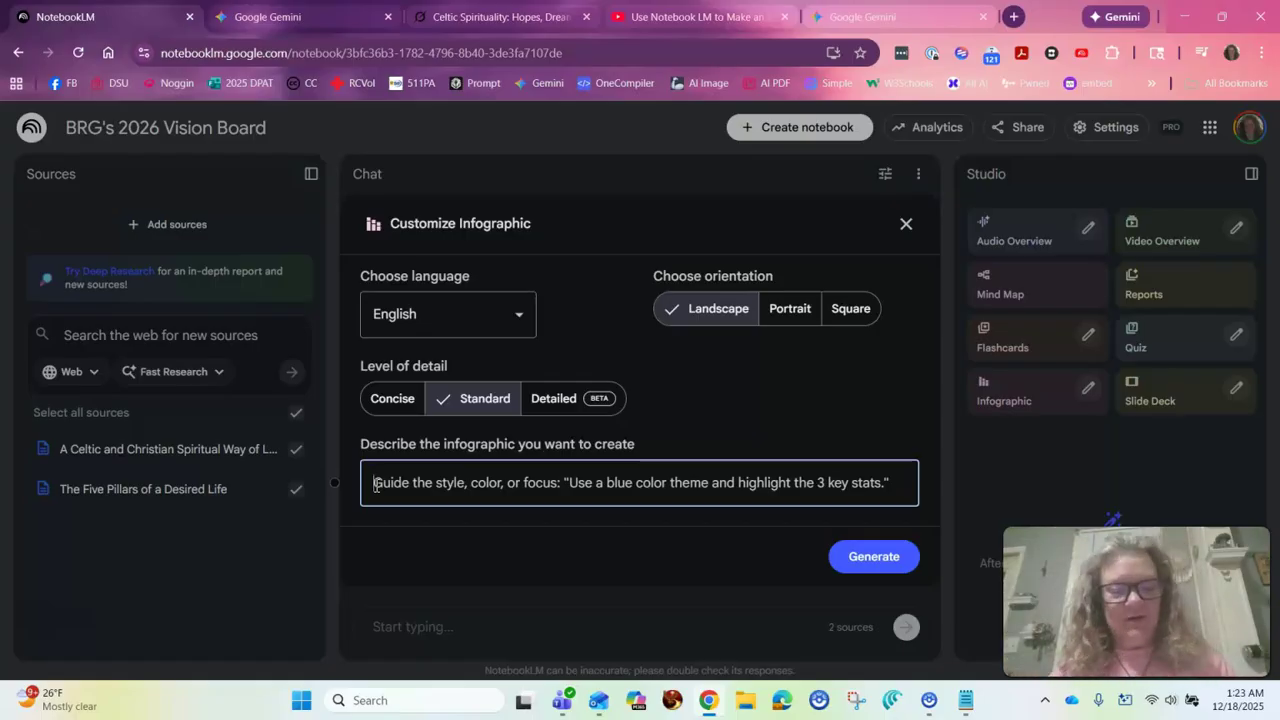
type("Create ")
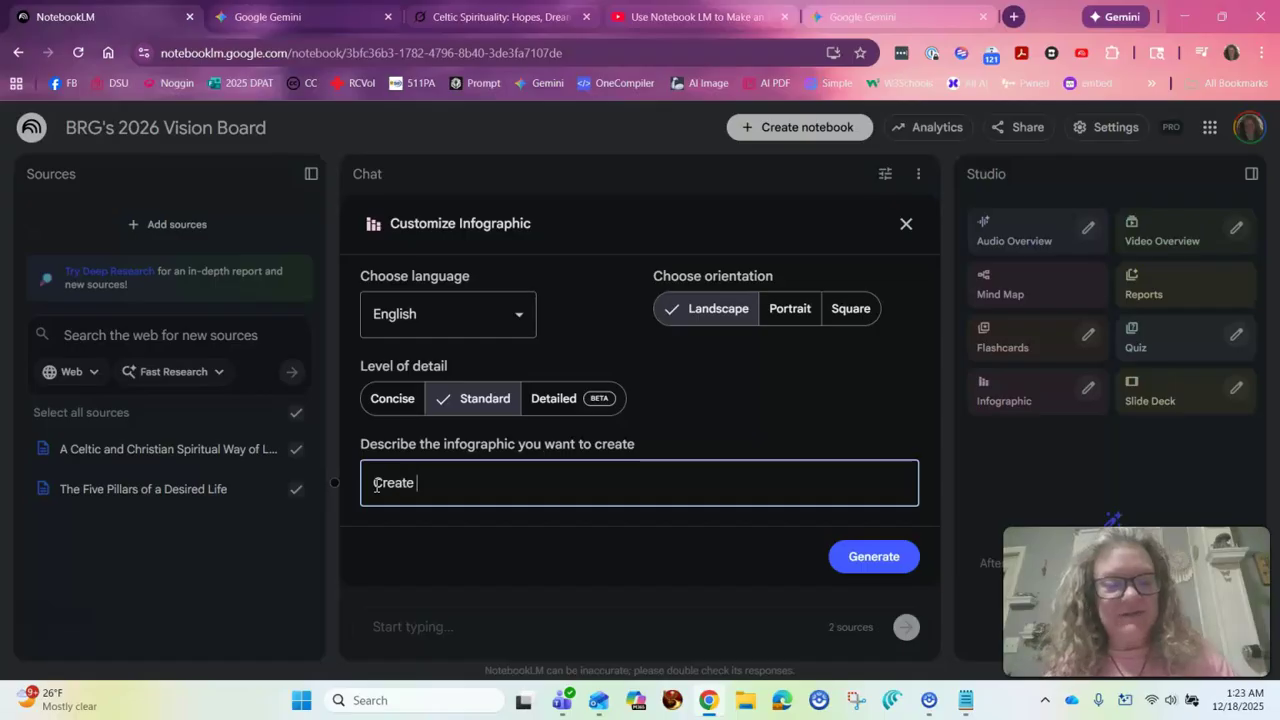
type("a 2026 ")
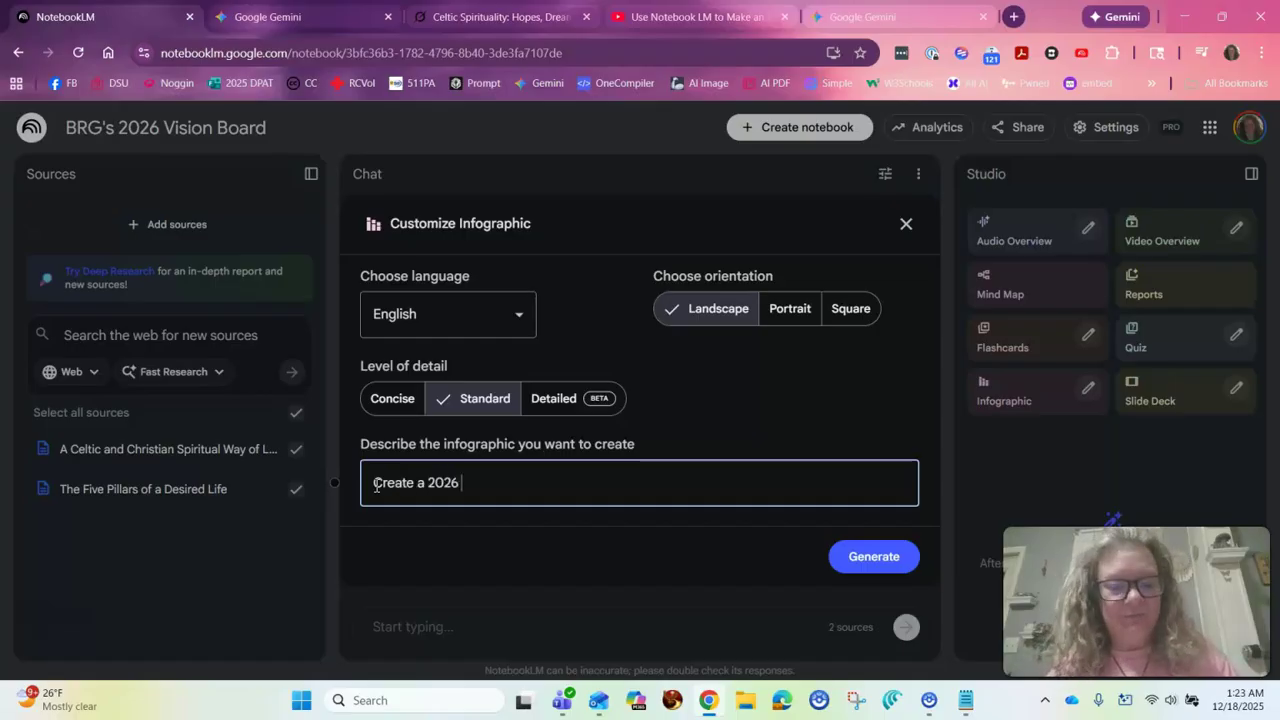
type("VIsion")
key("BackSpace")
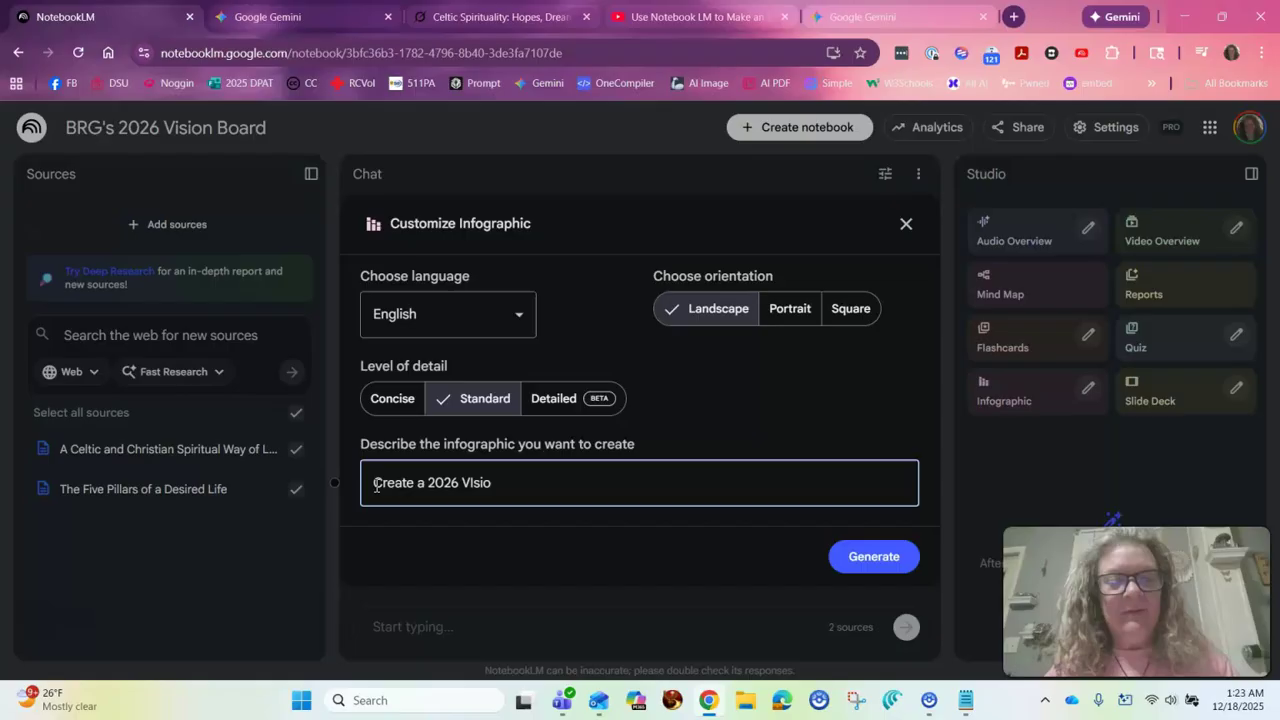
key("BackSpace")
key("BackSpace")
key("BackSpace")
key("BackSpace")
type("ision")
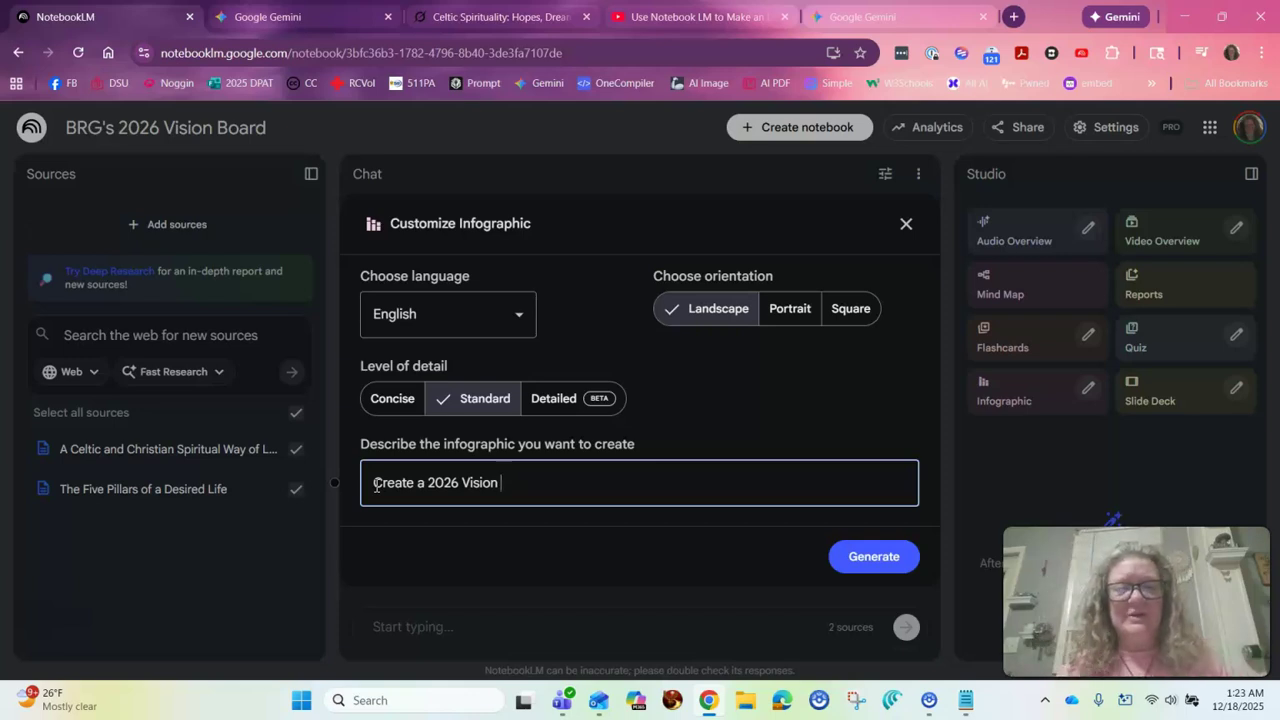
type("Board")
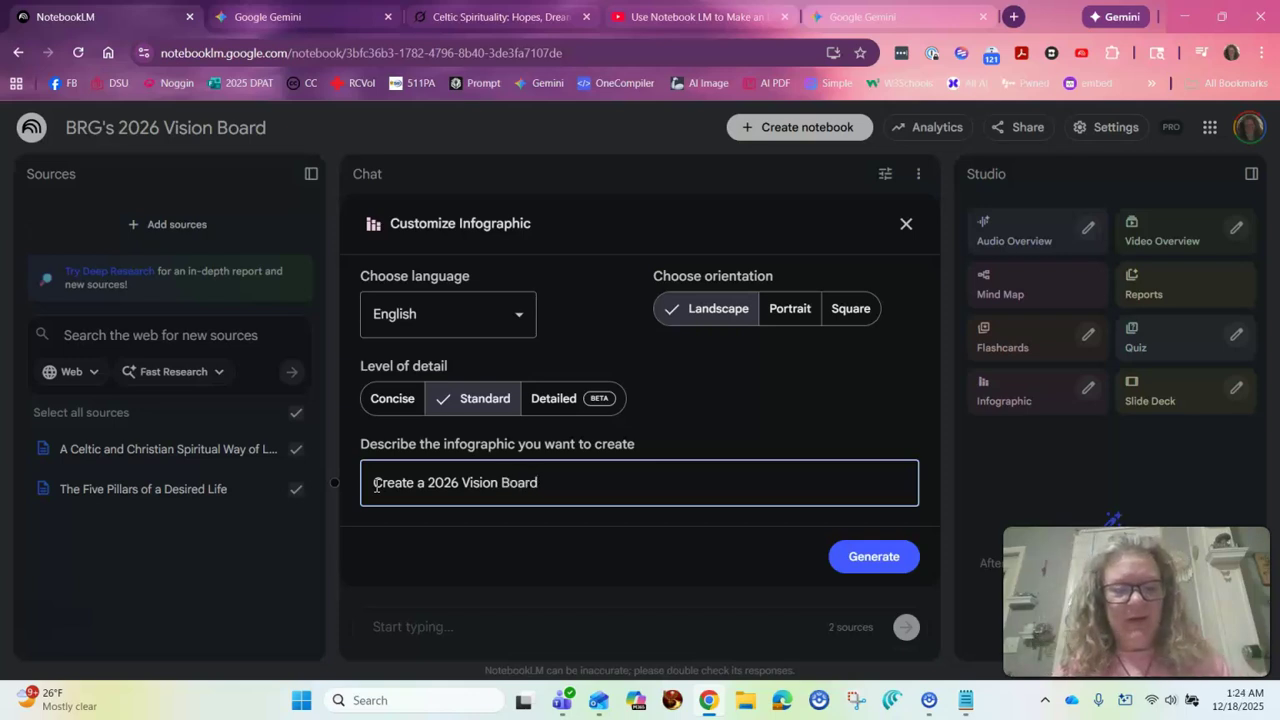
type(" - using")
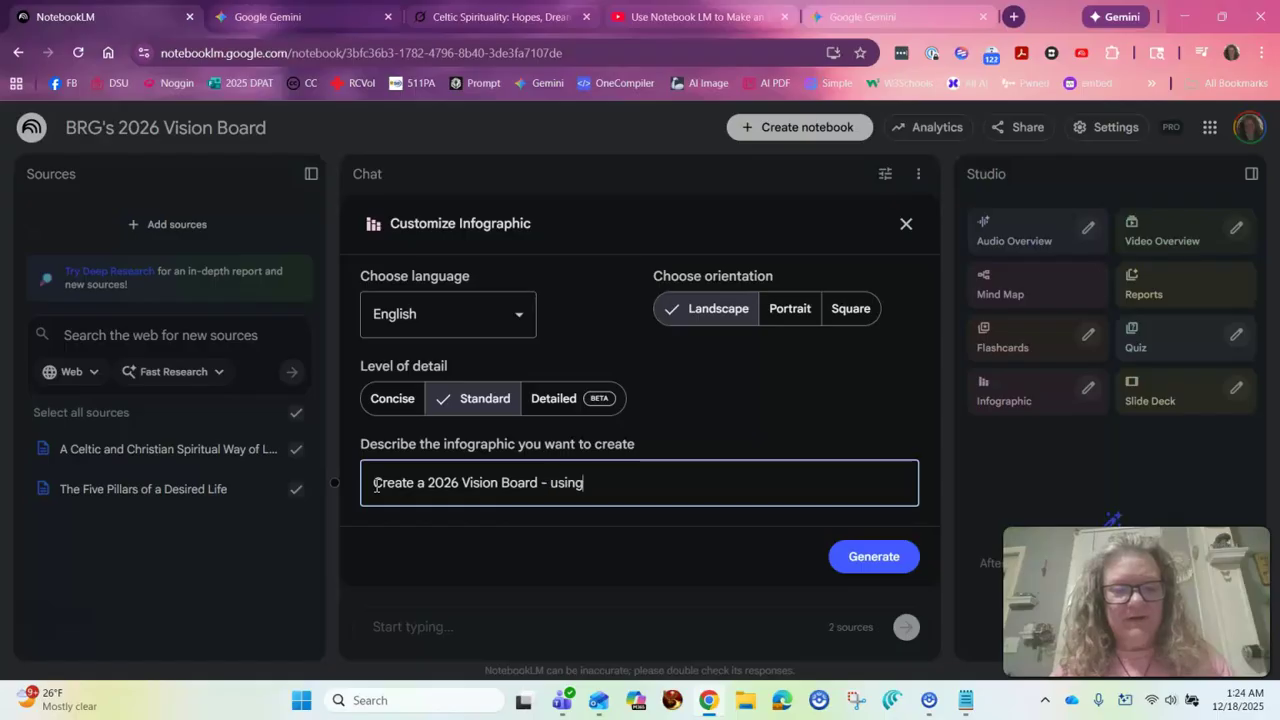
type(" Scottis")
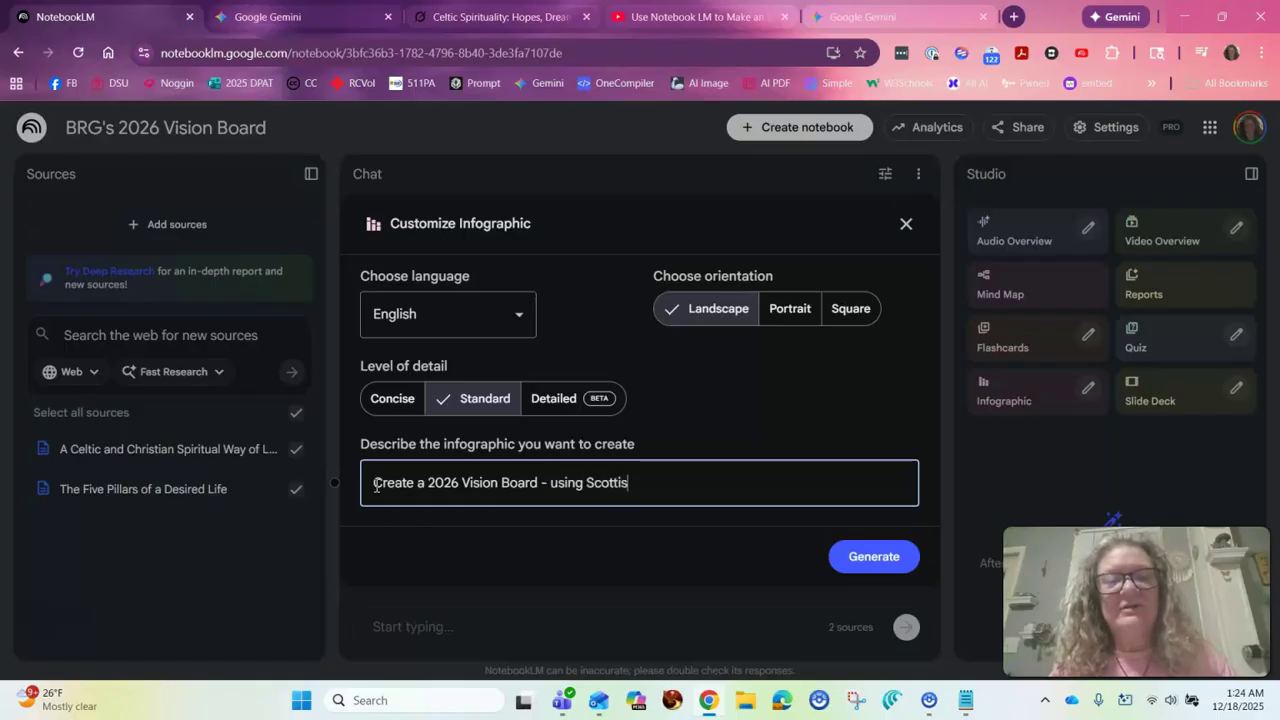
type("h and Celt")
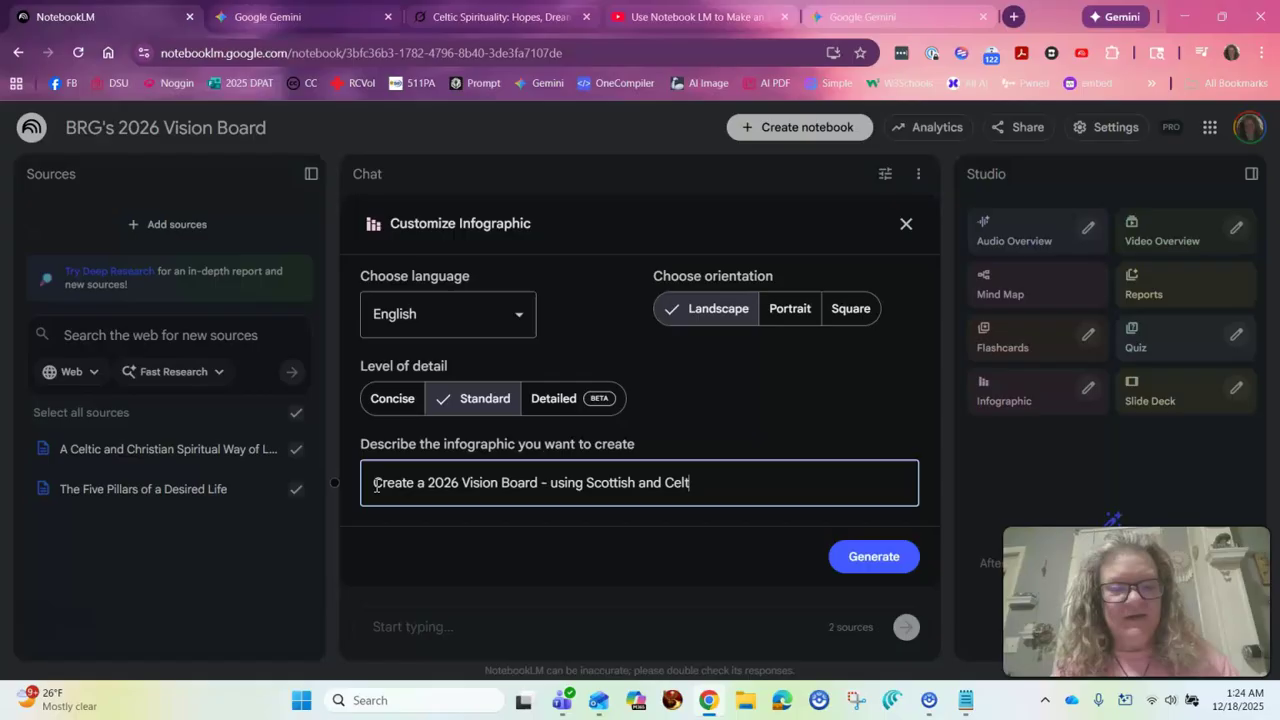
type("ic images")
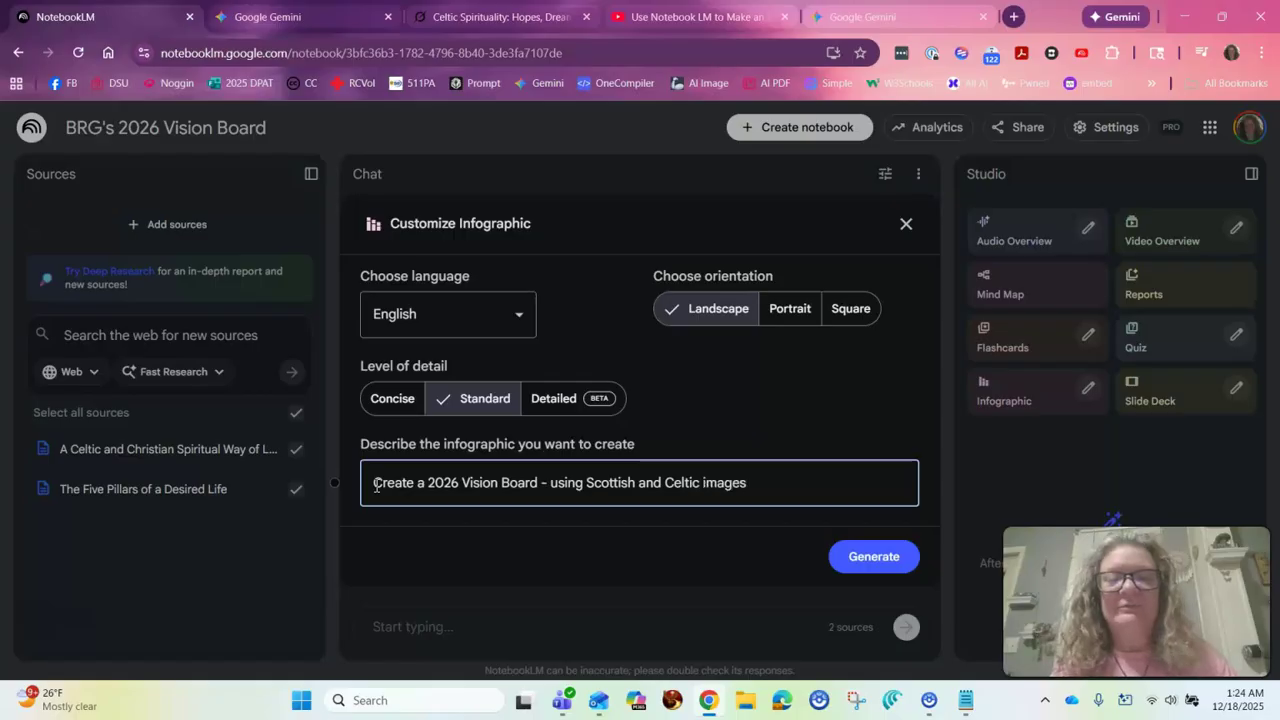
type(".  Make it ")
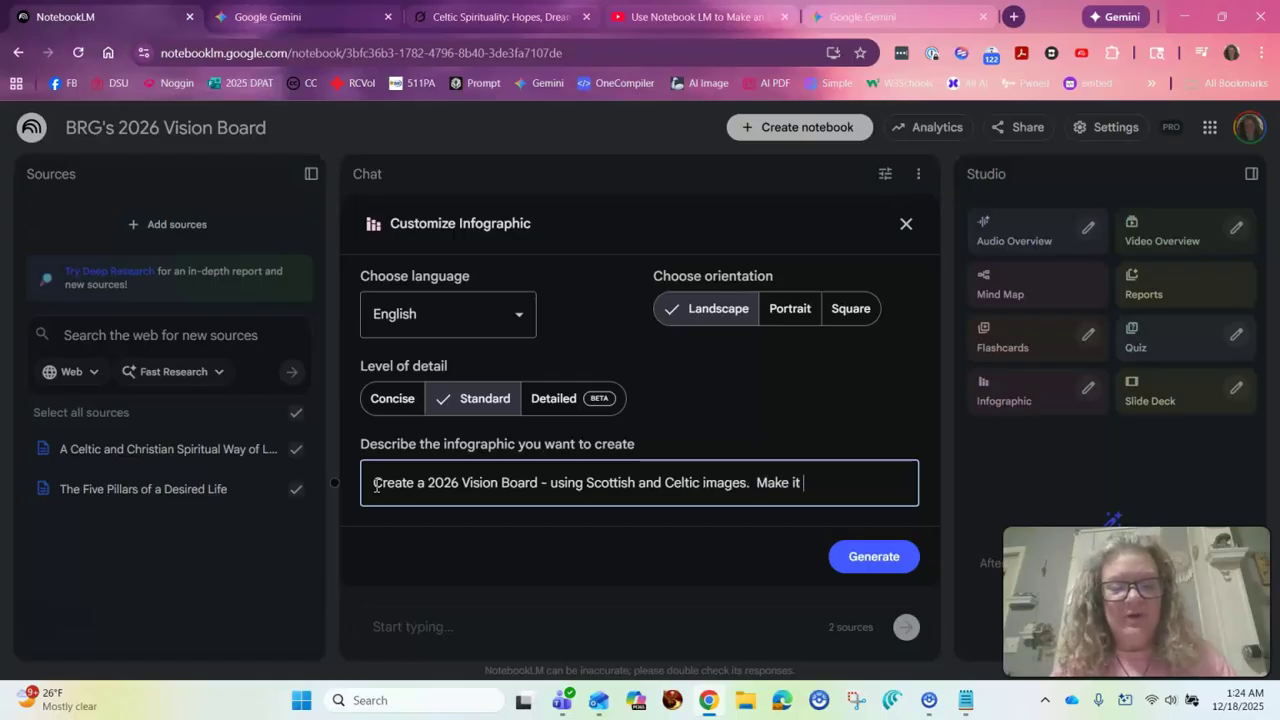
type("inspir")
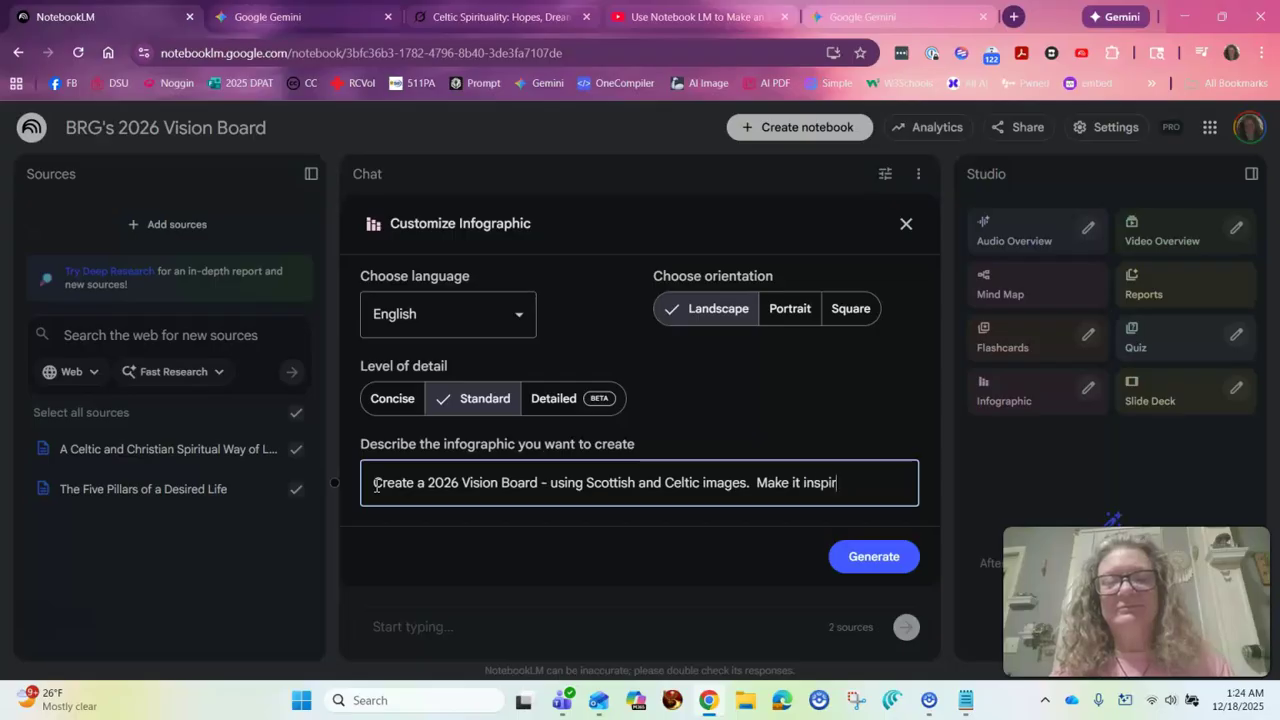
type("ation.  U")
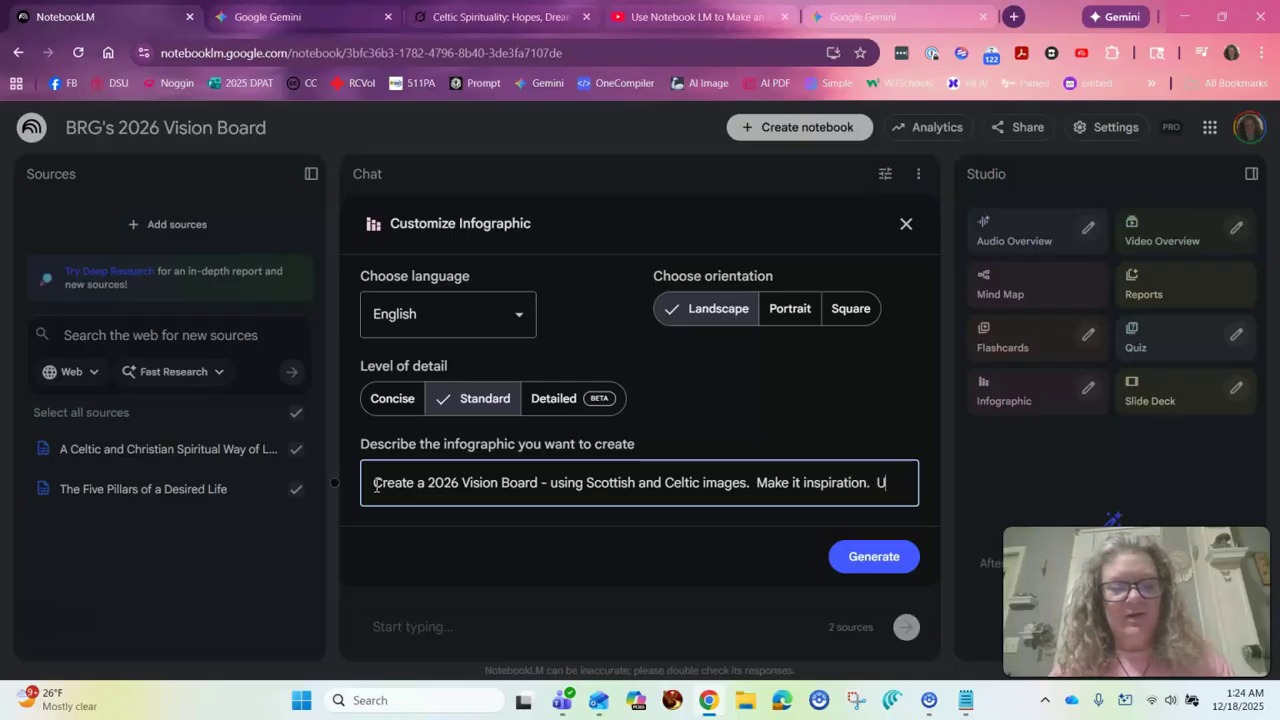
type("se a")
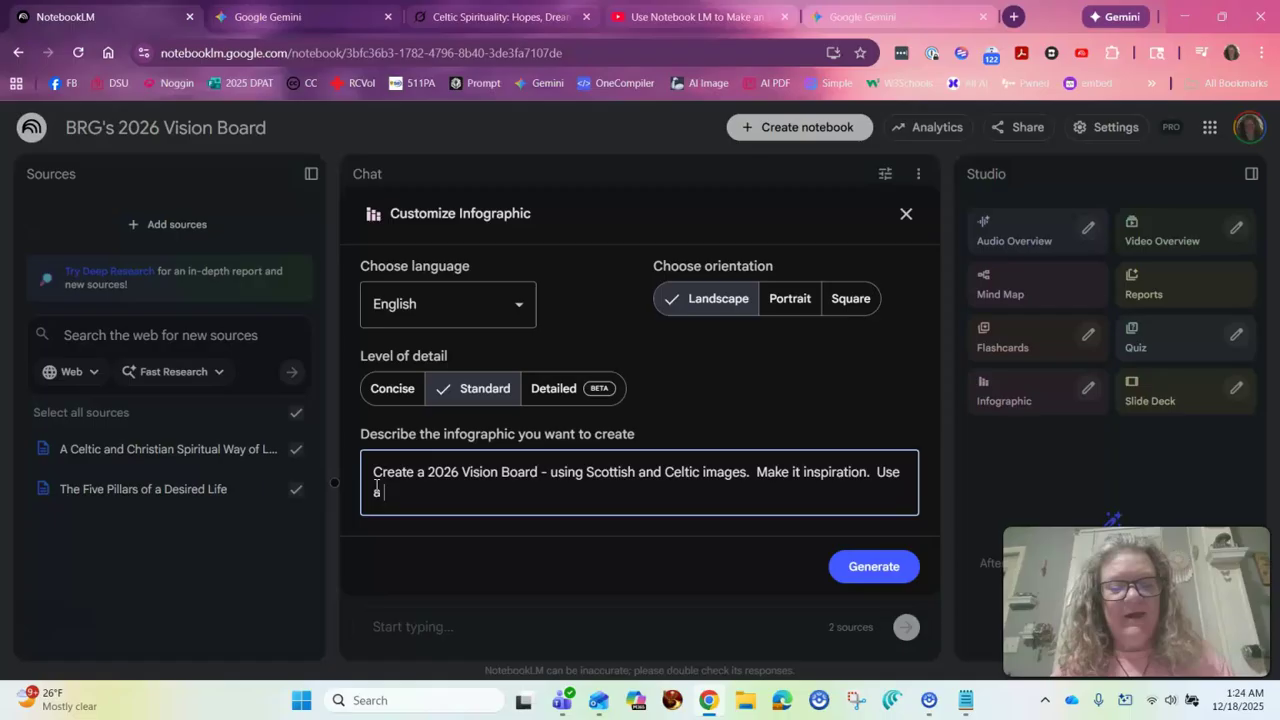
type(" pastel")
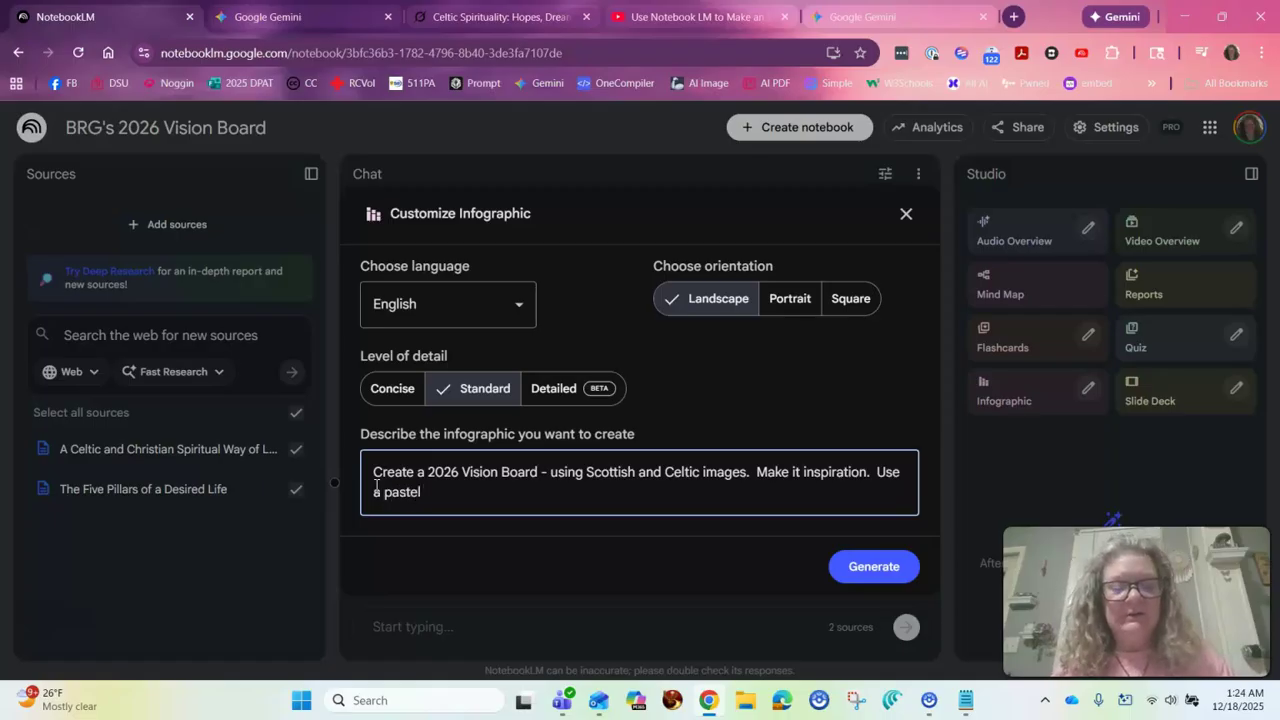
type(" watercolor")
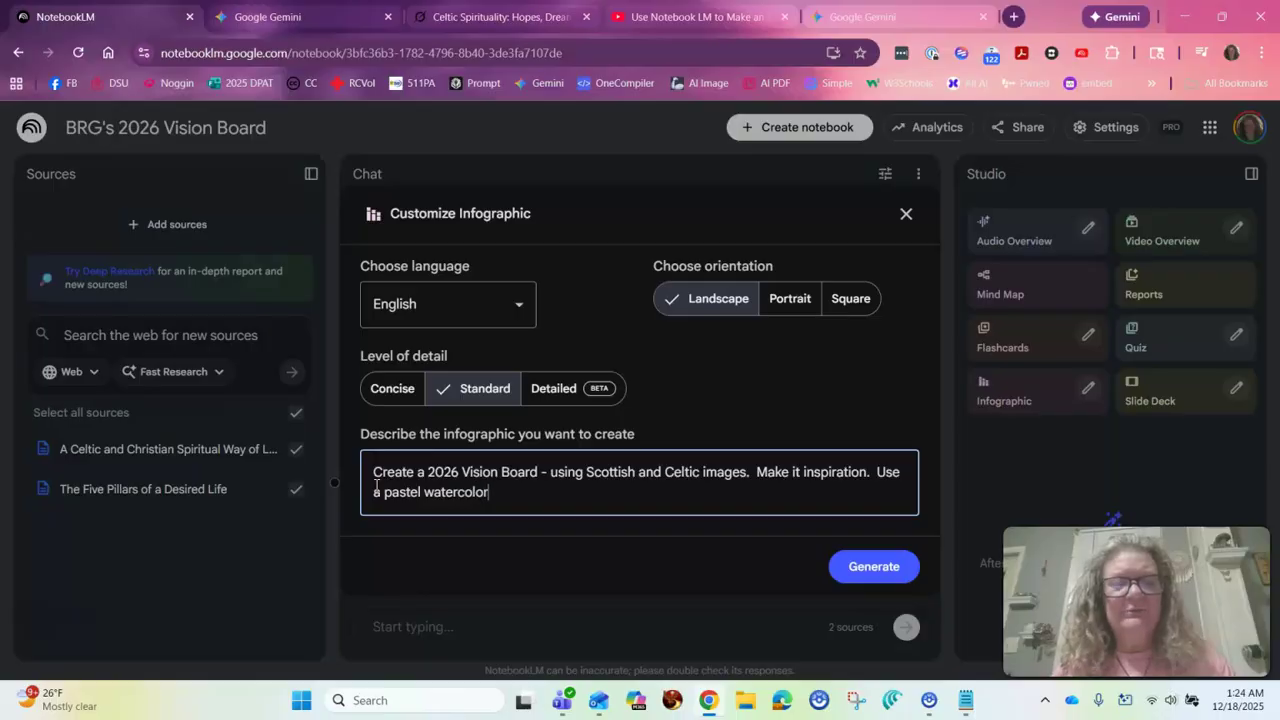
type(" pa")
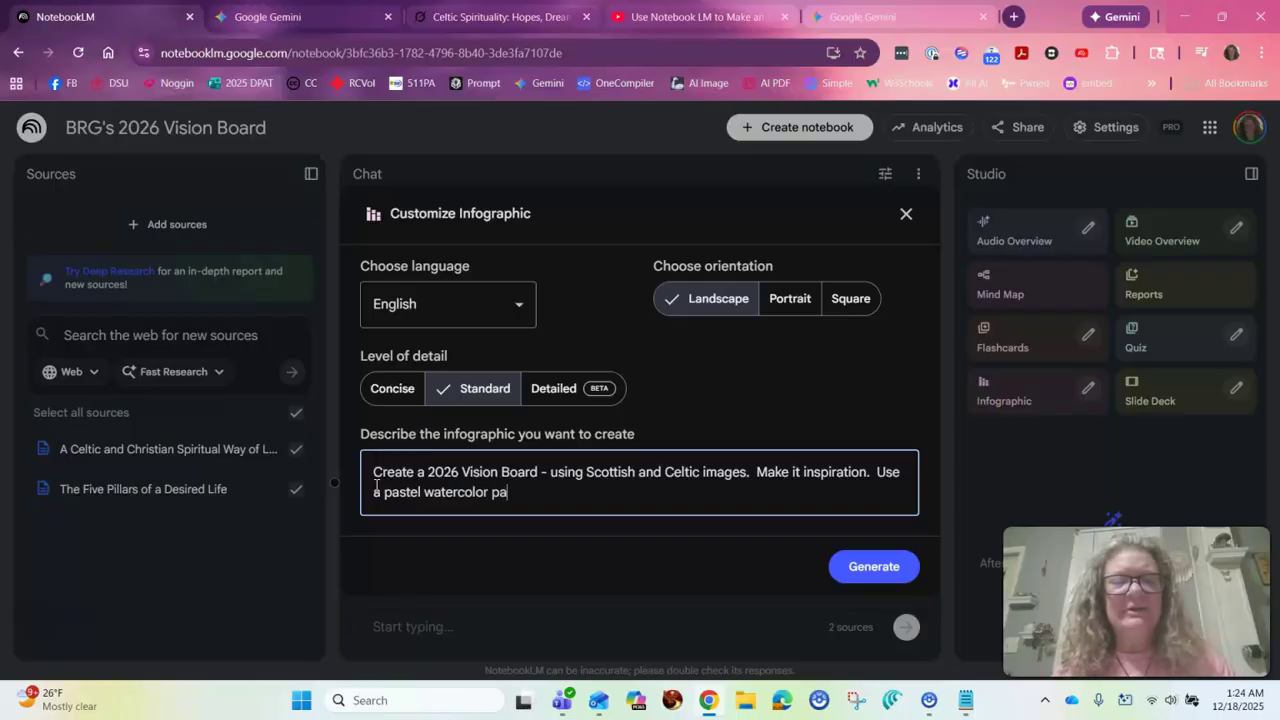
type("llet.")
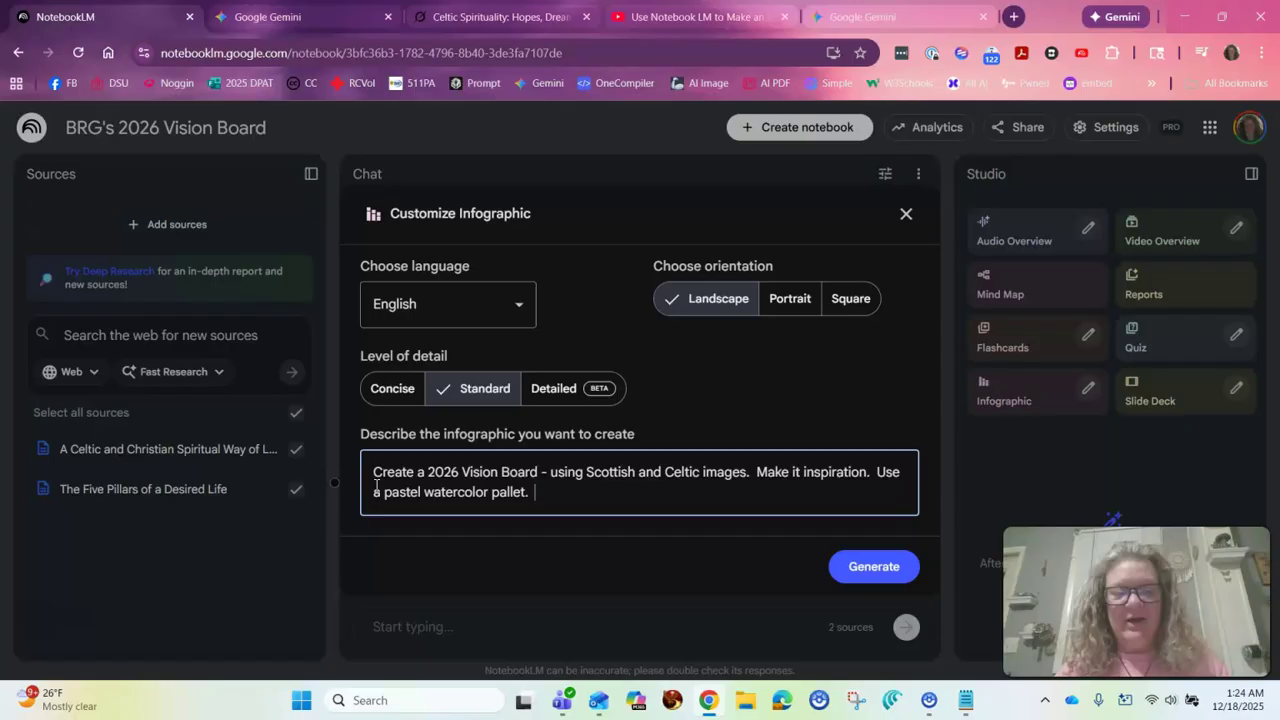
type("Use ")
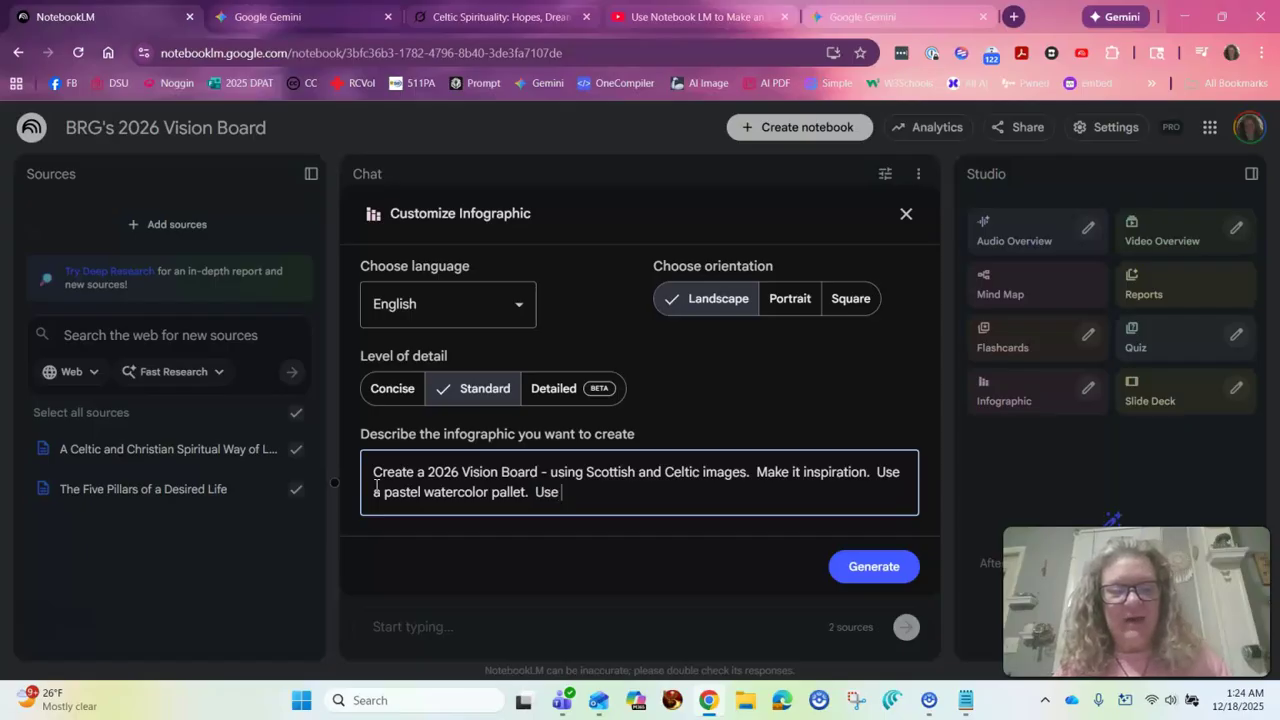
type("cd")
key("BackSpace")
key("BackSpace")
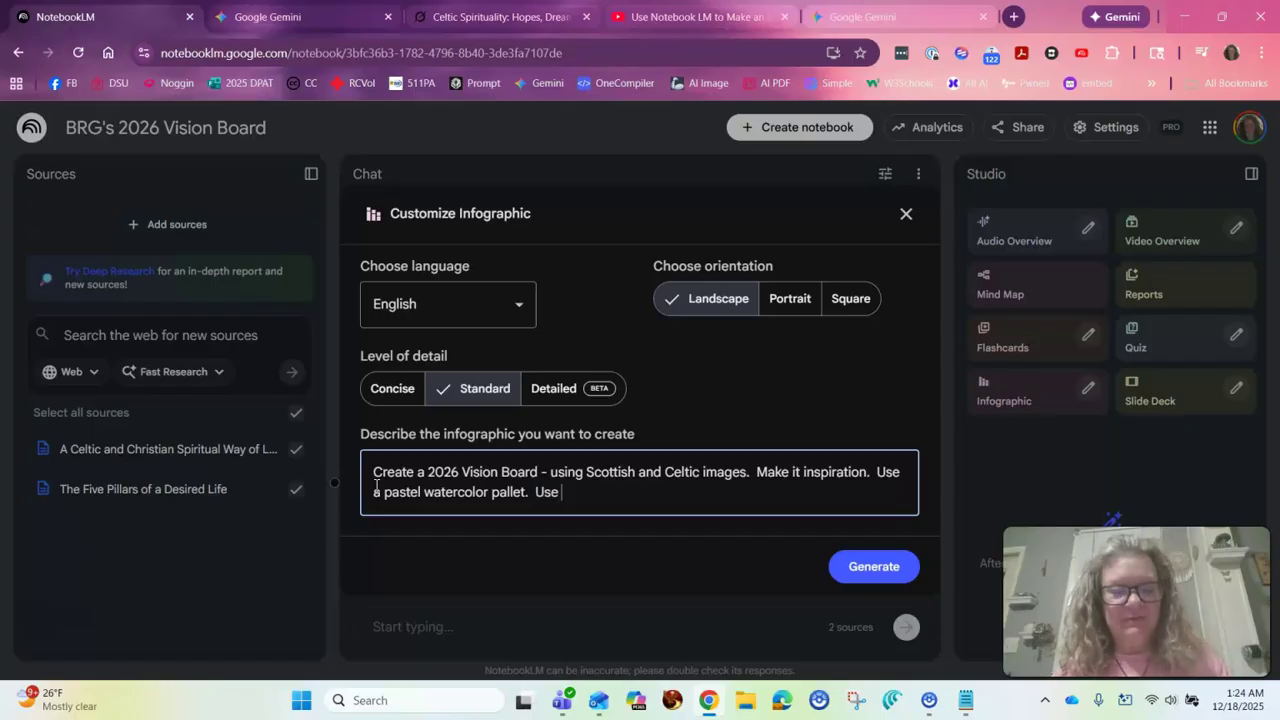
type("vocabularly")
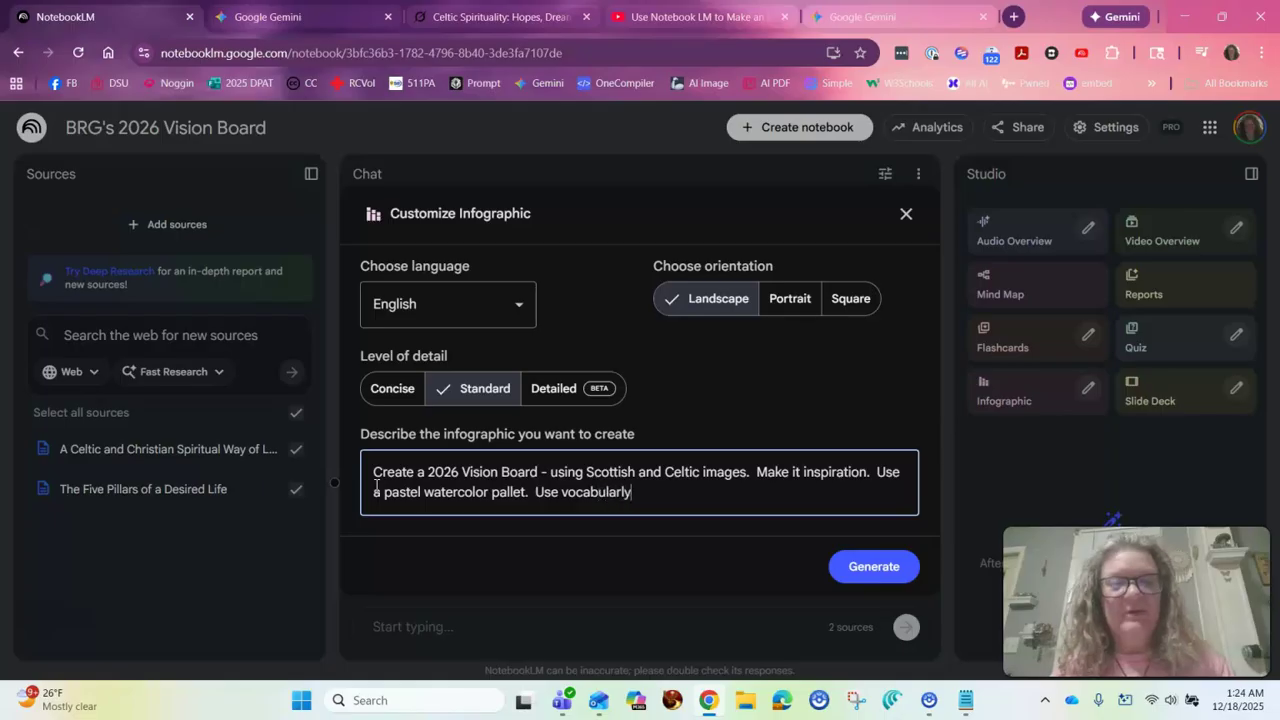
type(" for a ")
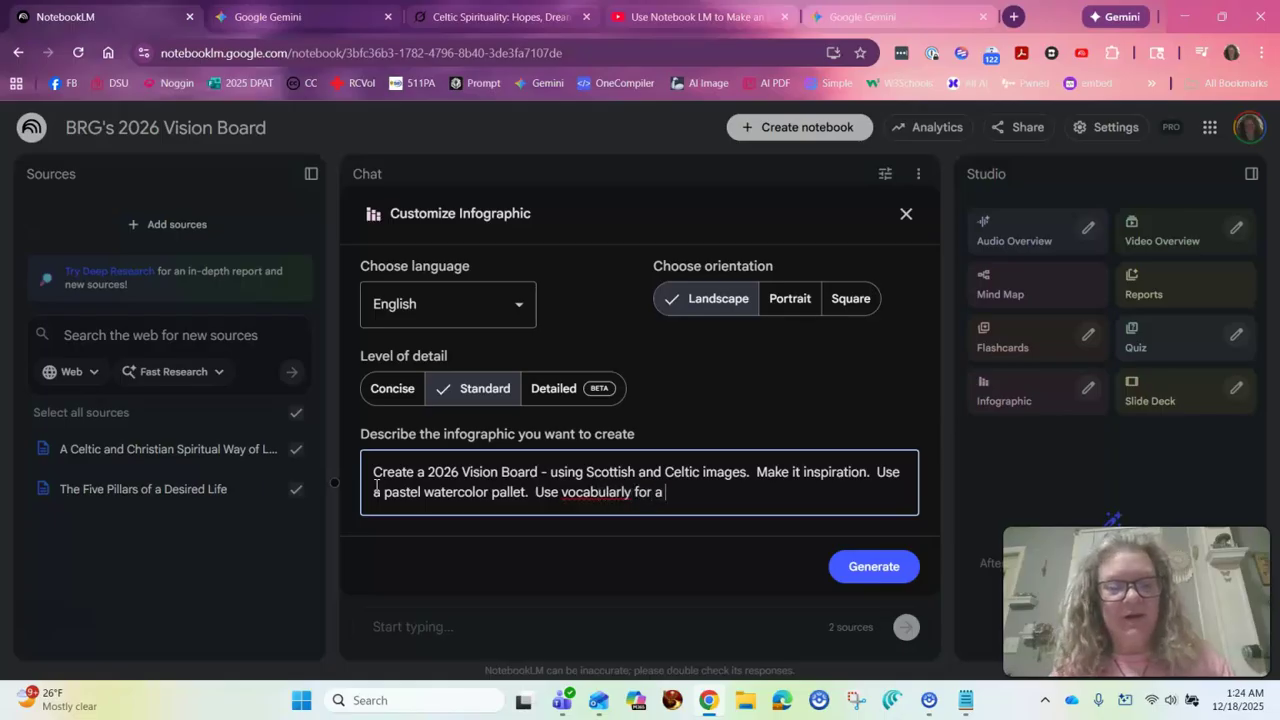
type("3rd grade")
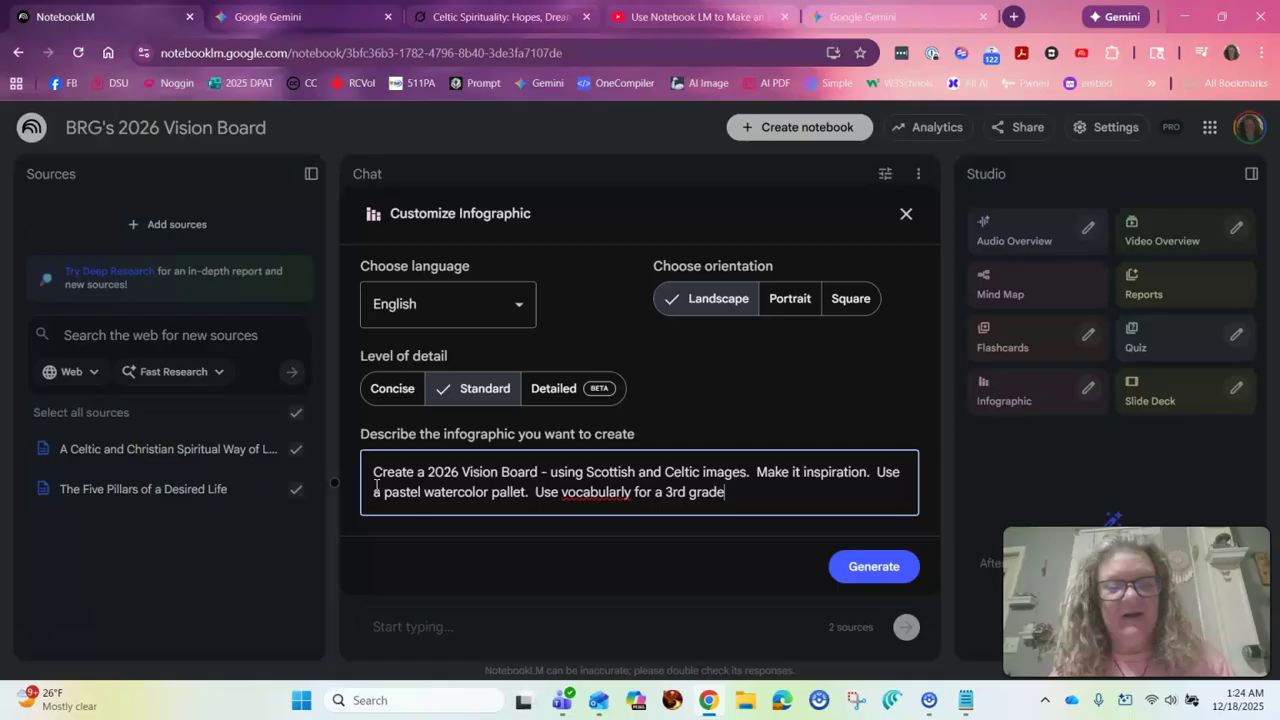
type("r.")
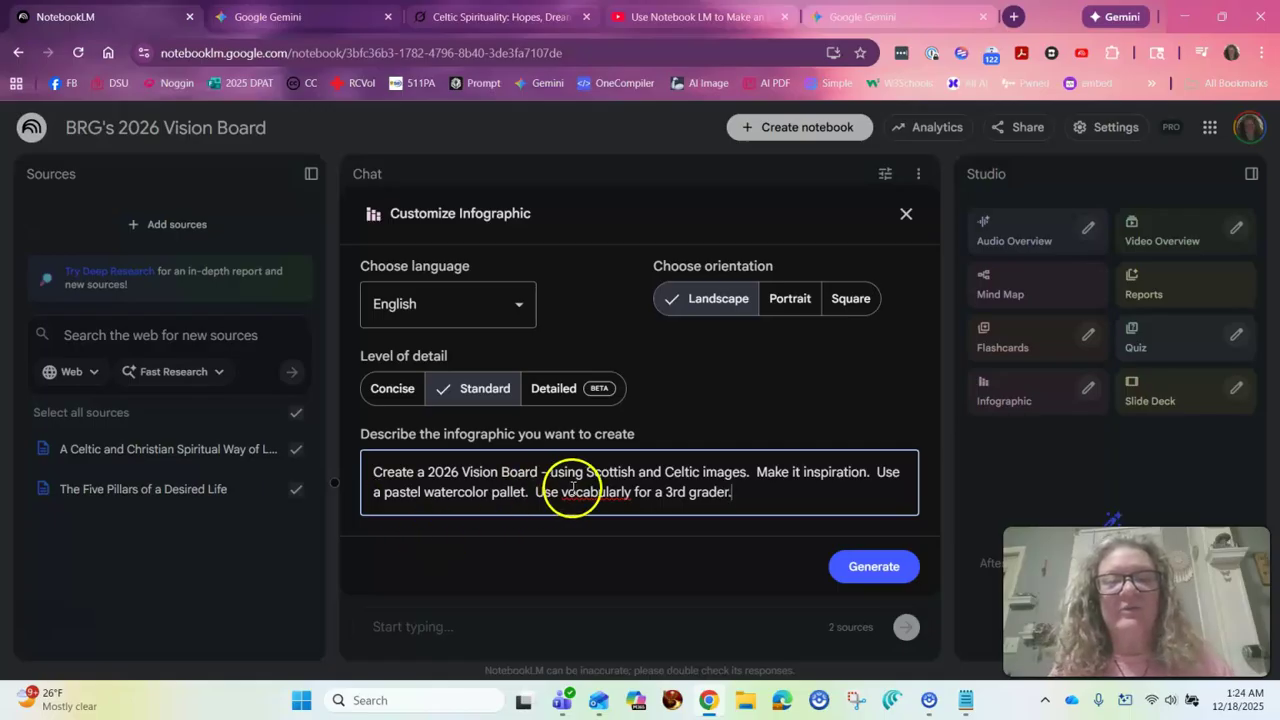
- Fix 'vocabularly' to 'vocabulary' using the spellcheck suggestion
right_click(580, 490)
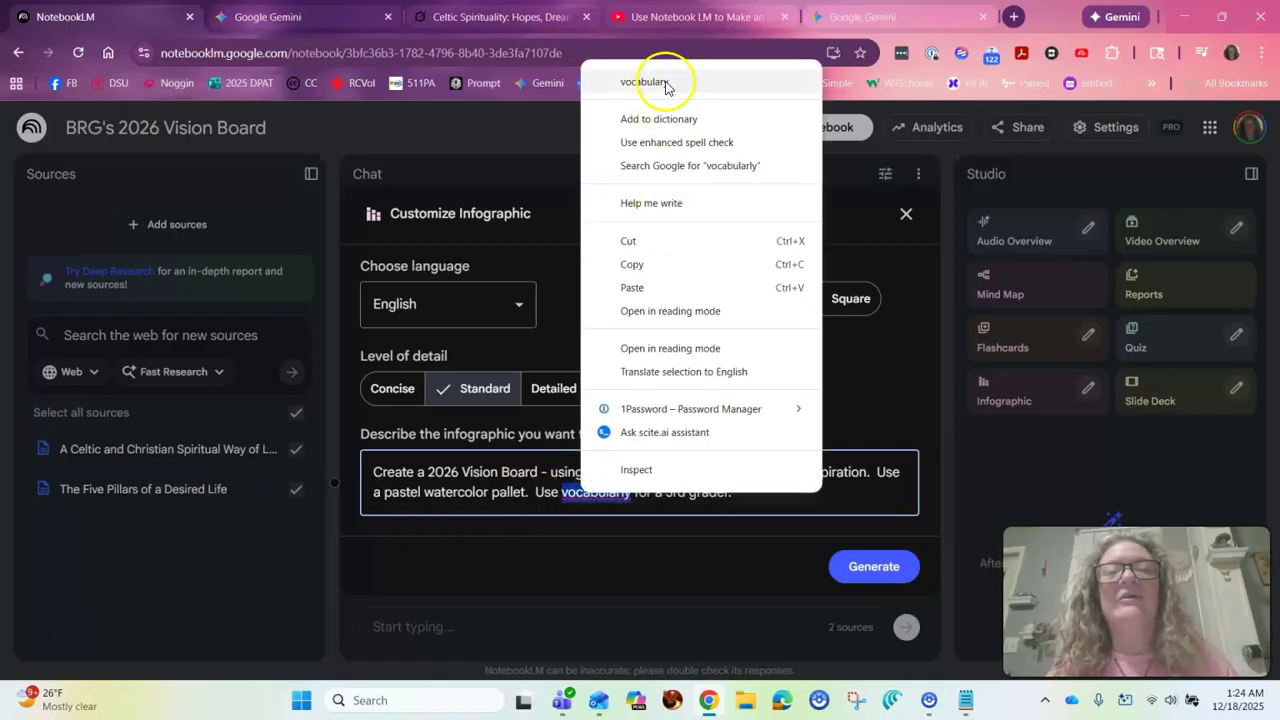
left_click(660, 84)
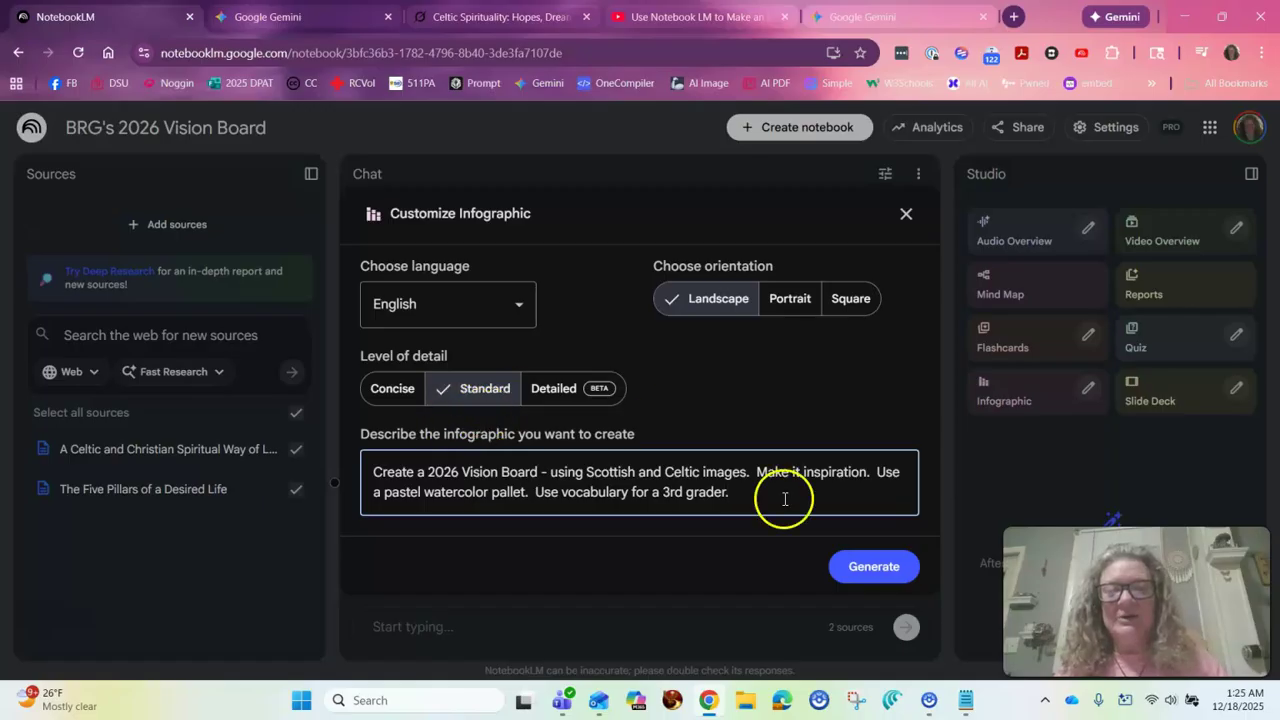
- Generate the Celtic pastel watercolor vision-board infographic from the description
left_click(858, 565)
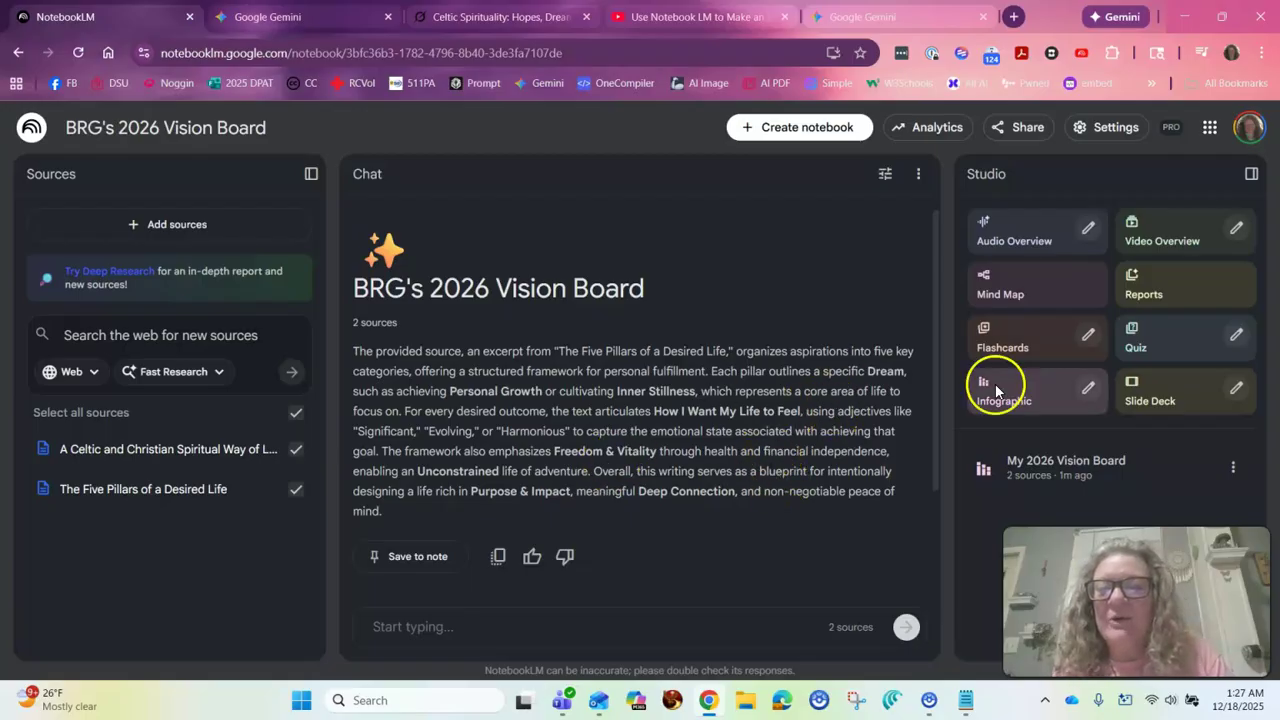
- Open the generated My 2026 Vision Board infographic showing its My Big Dreams and How I Want to Feel panels
left_click(1086, 464)
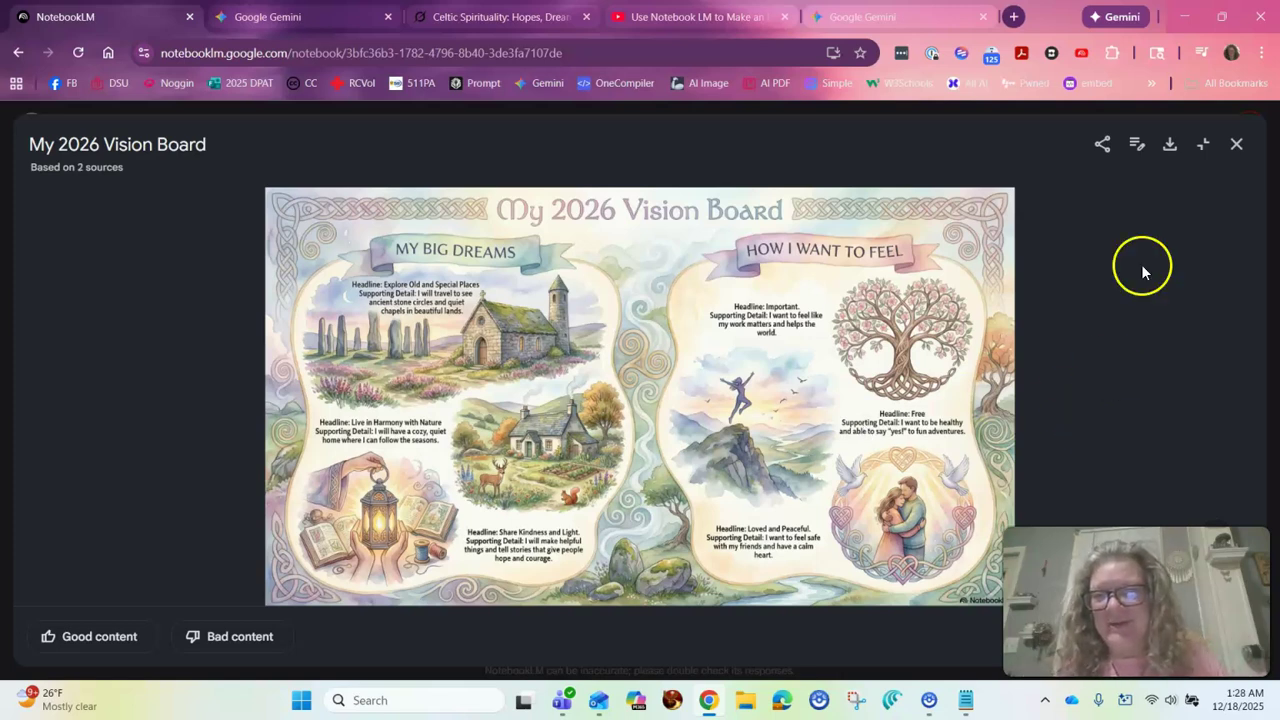
- Download the vision board infographic as unnamed.png, then review and close its Share options
left_click(1170, 148)
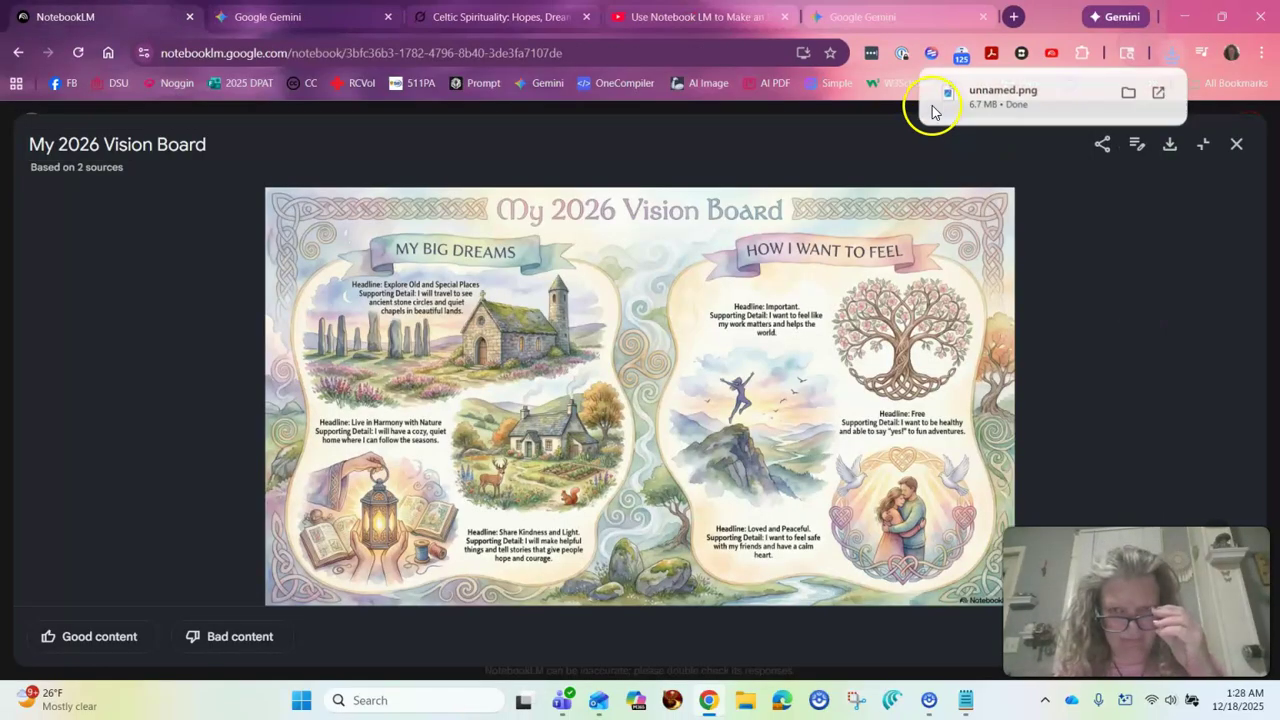
left_click(1102, 150)
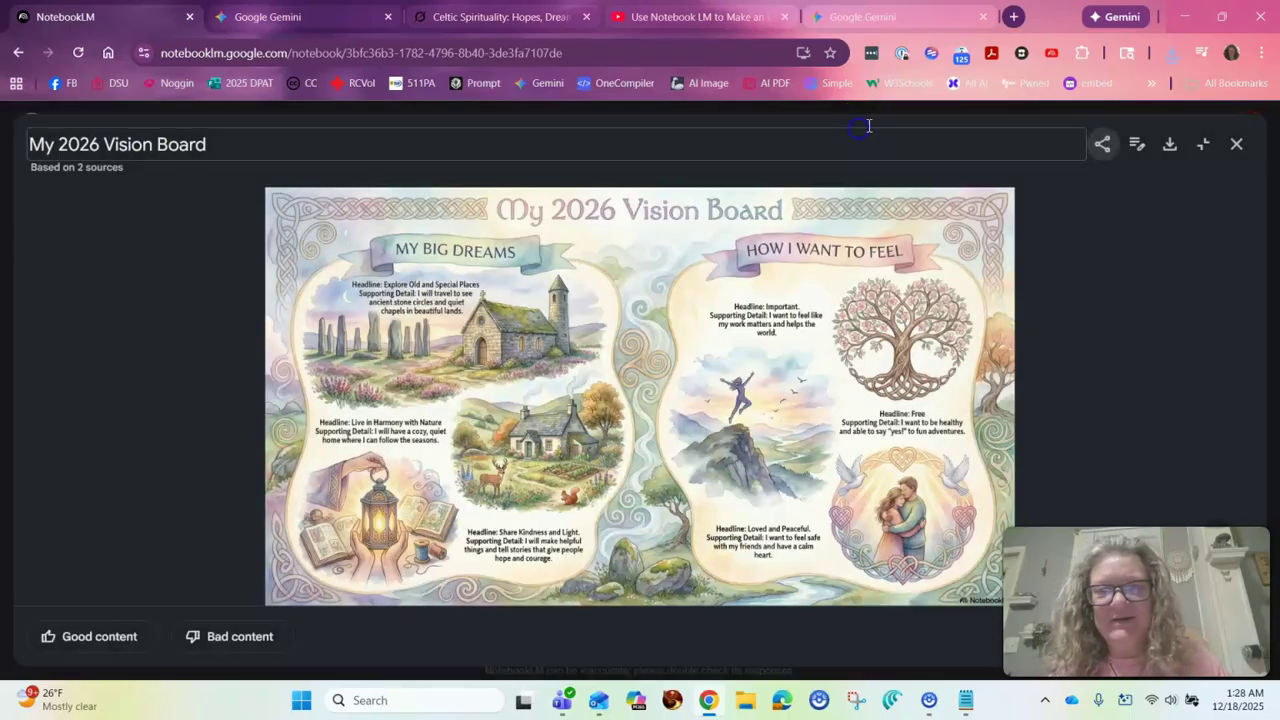
left_click(859, 133)
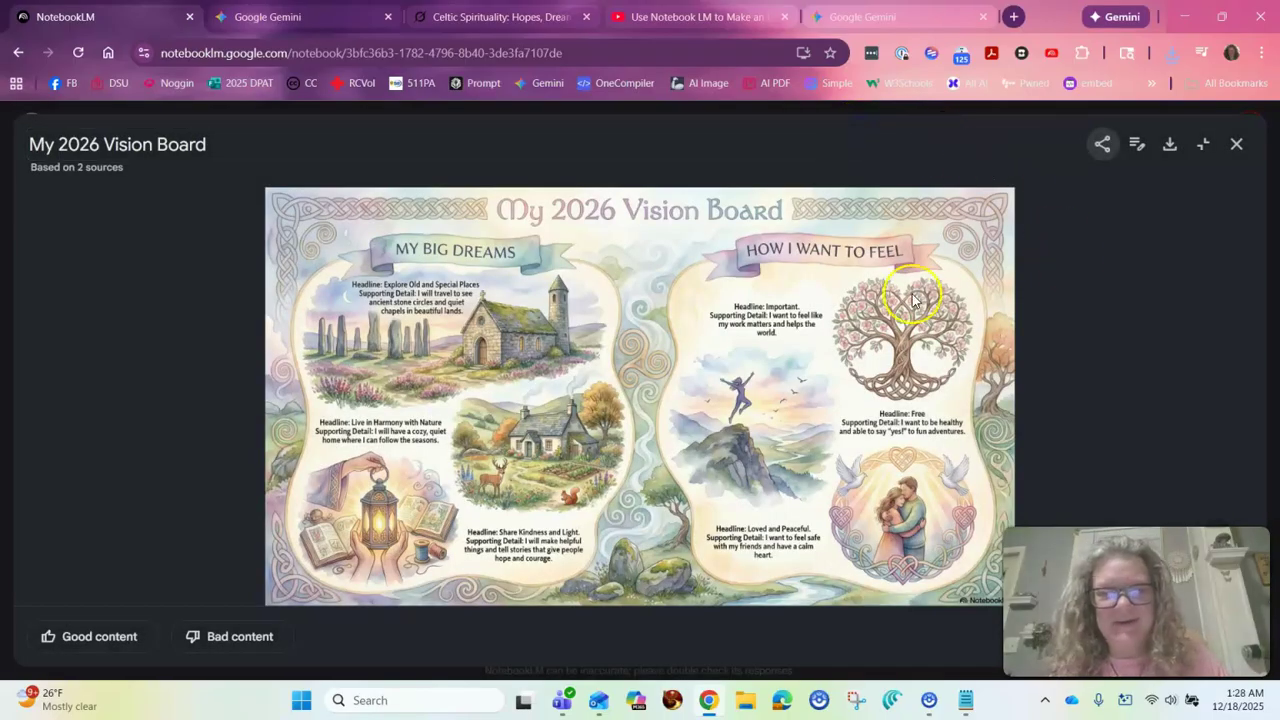